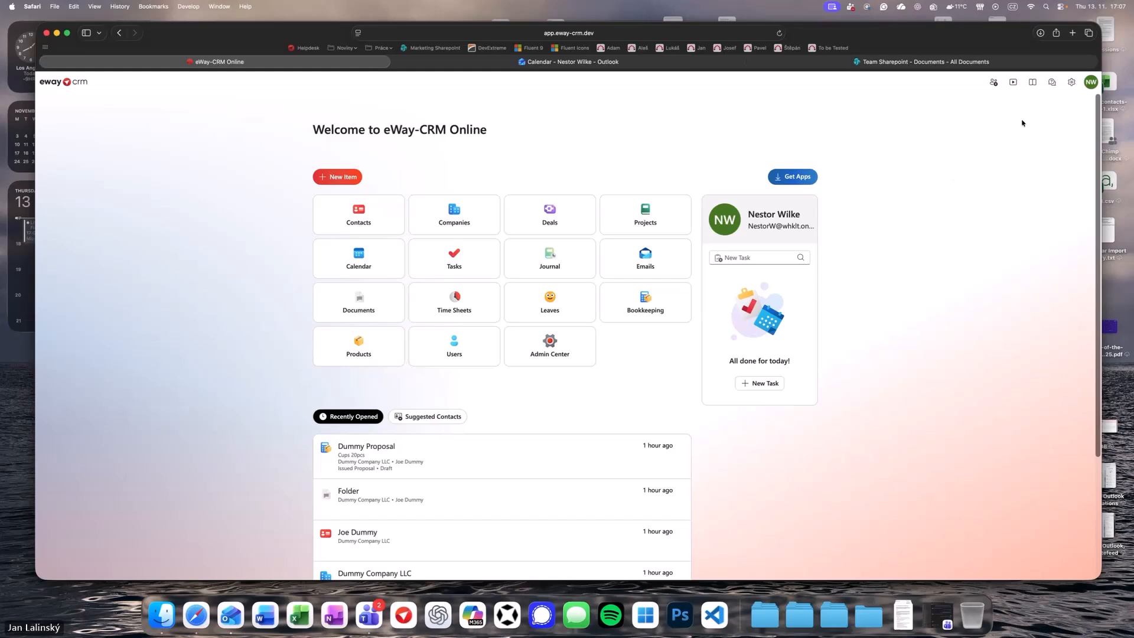
- Show the Calendars page of eWay-CRM Settings with Microsoft 365 calendar sync enabled
click(1071, 82)
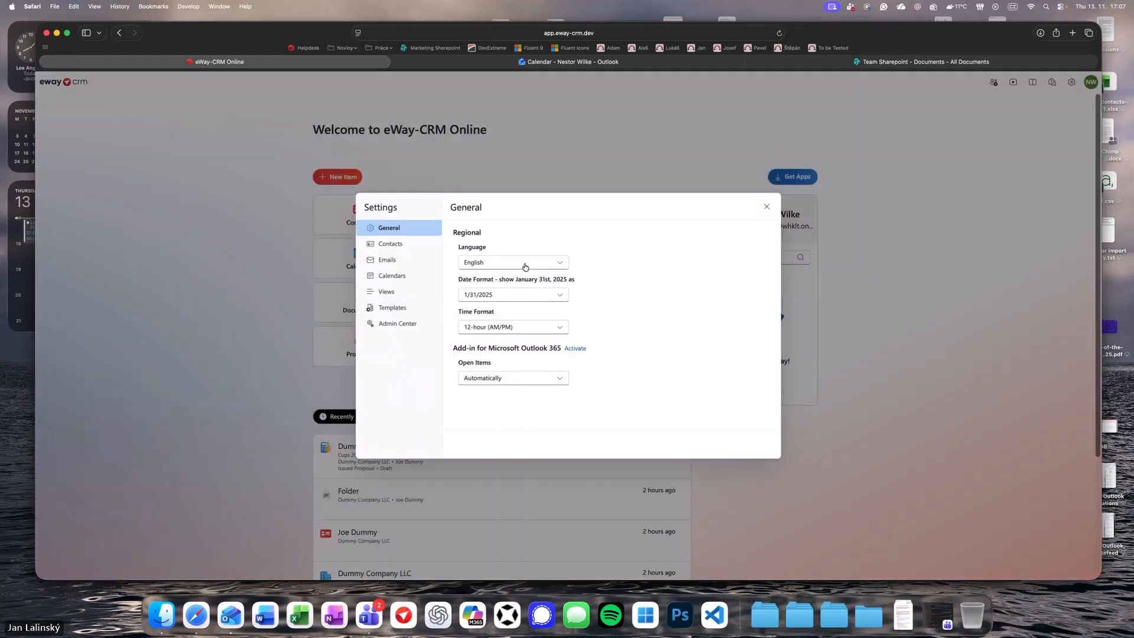
click(418, 276)
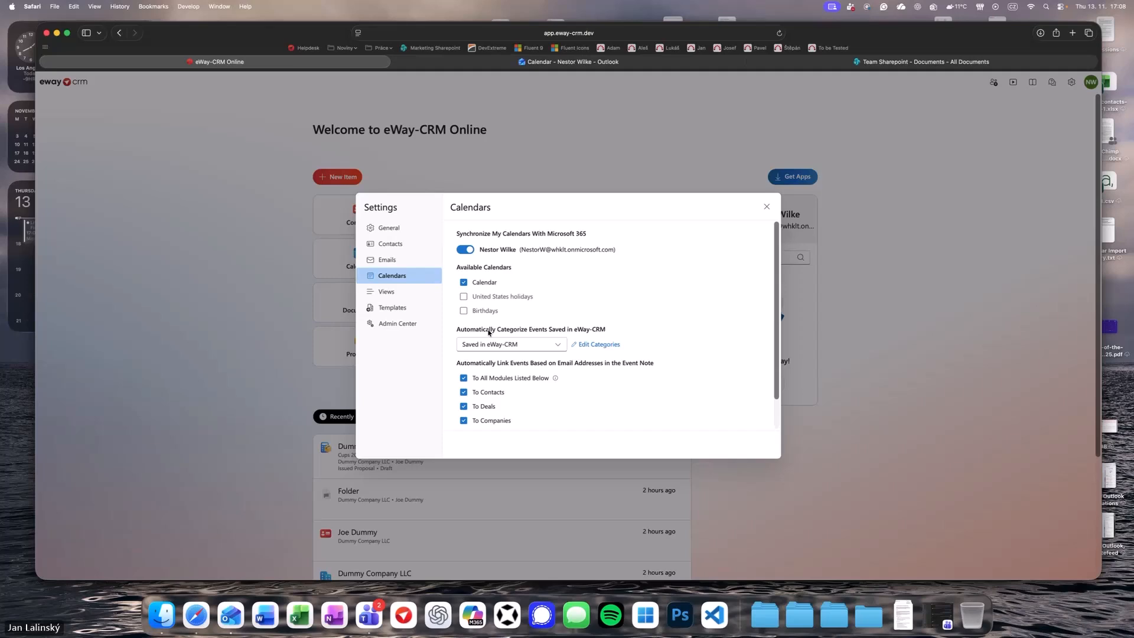
- Scroll through the calendar linking options, then close Settings to return to the welcome page
scroll(489, 332, down, 2)
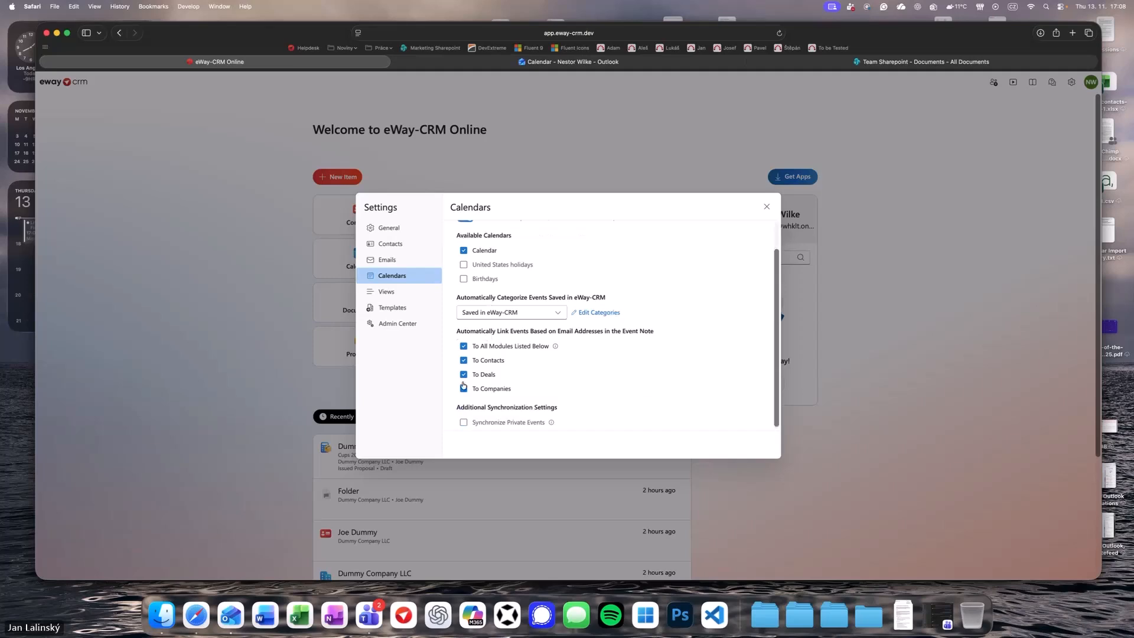
scroll(513, 334, down, 1)
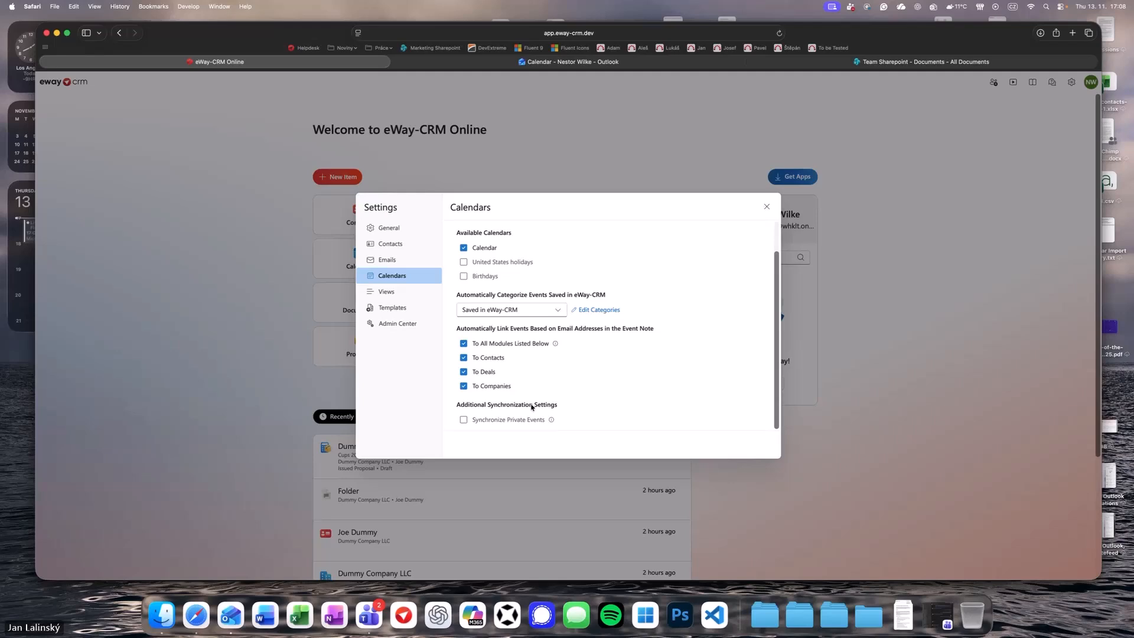
click(767, 206)
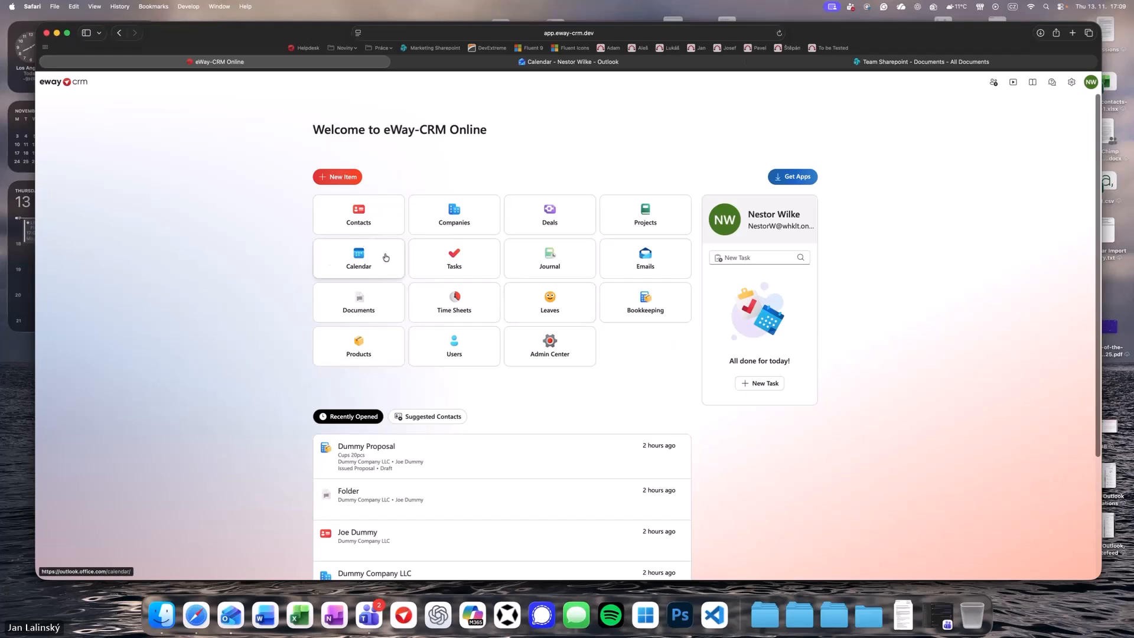
- Create and save a 'Test' event on Thursday 13 November at 5:30 PM in Outlook
click(366, 262)
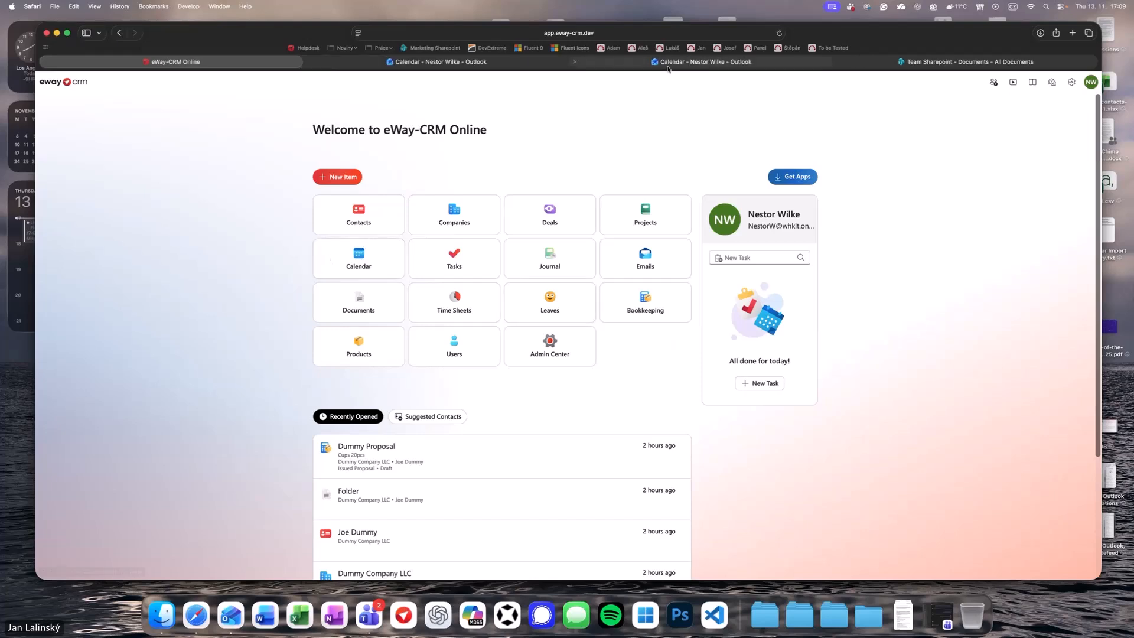
click(667, 63)
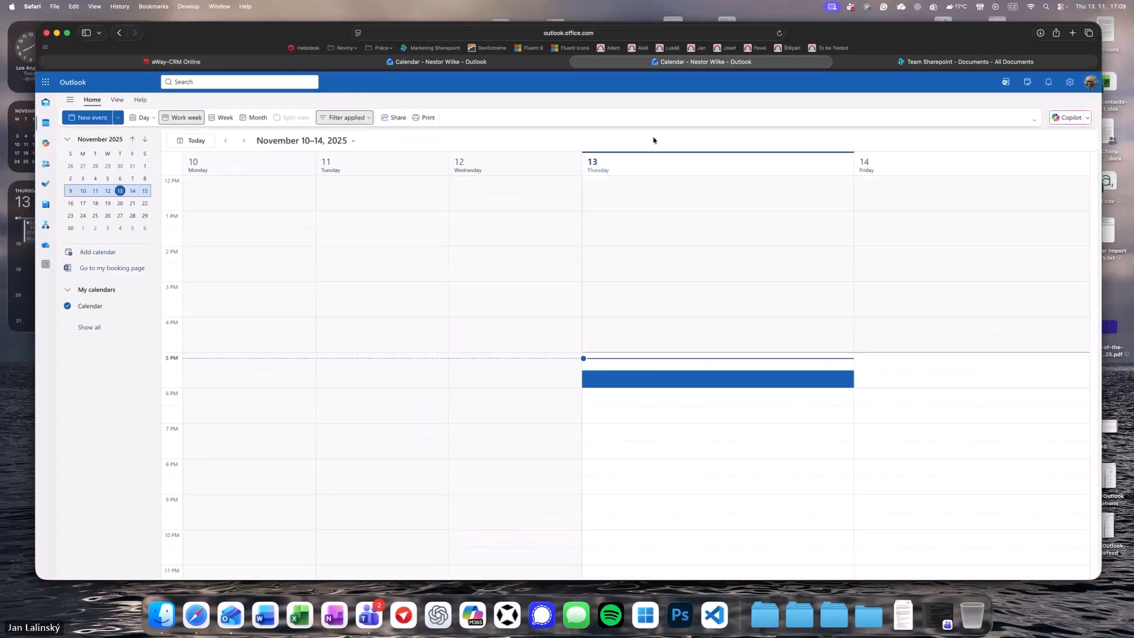
double_click(655, 378)
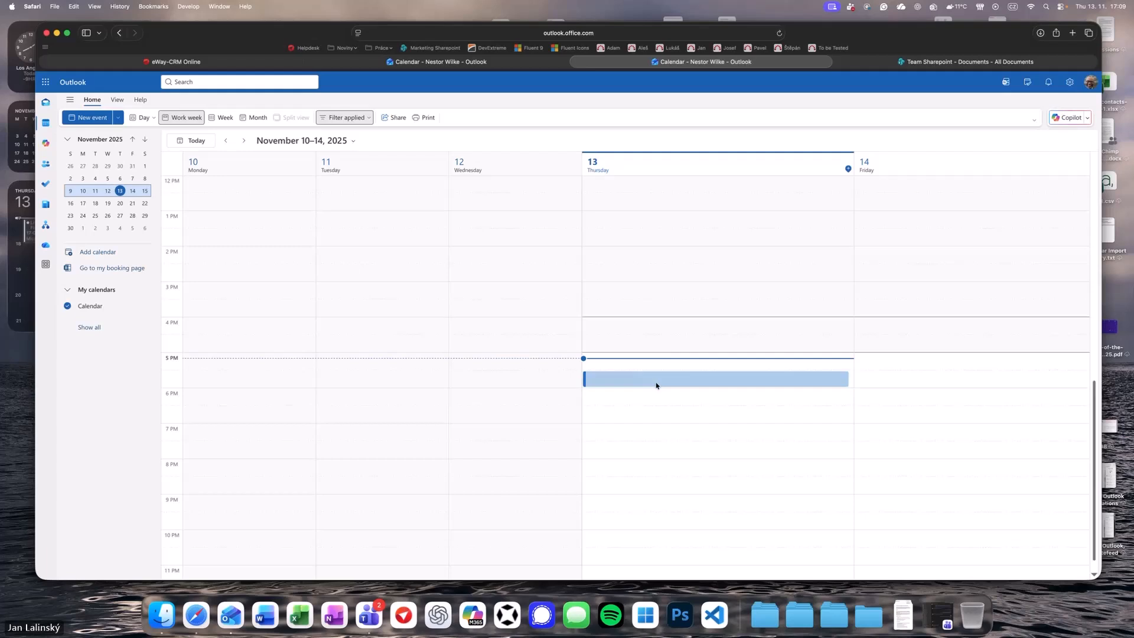
text(Test)
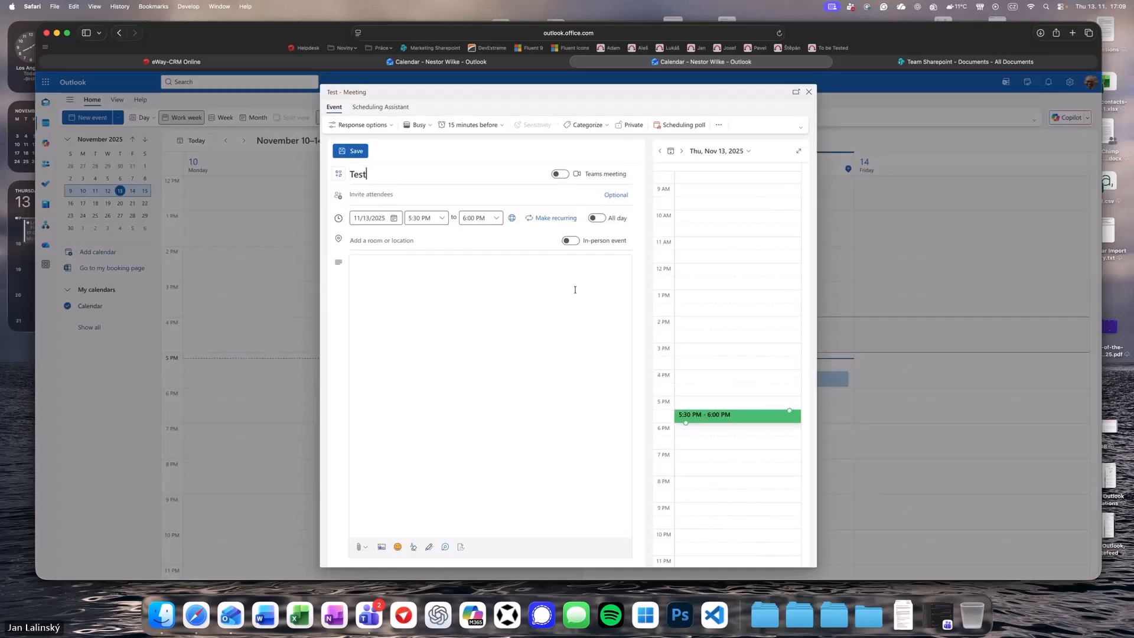
click(350, 152)
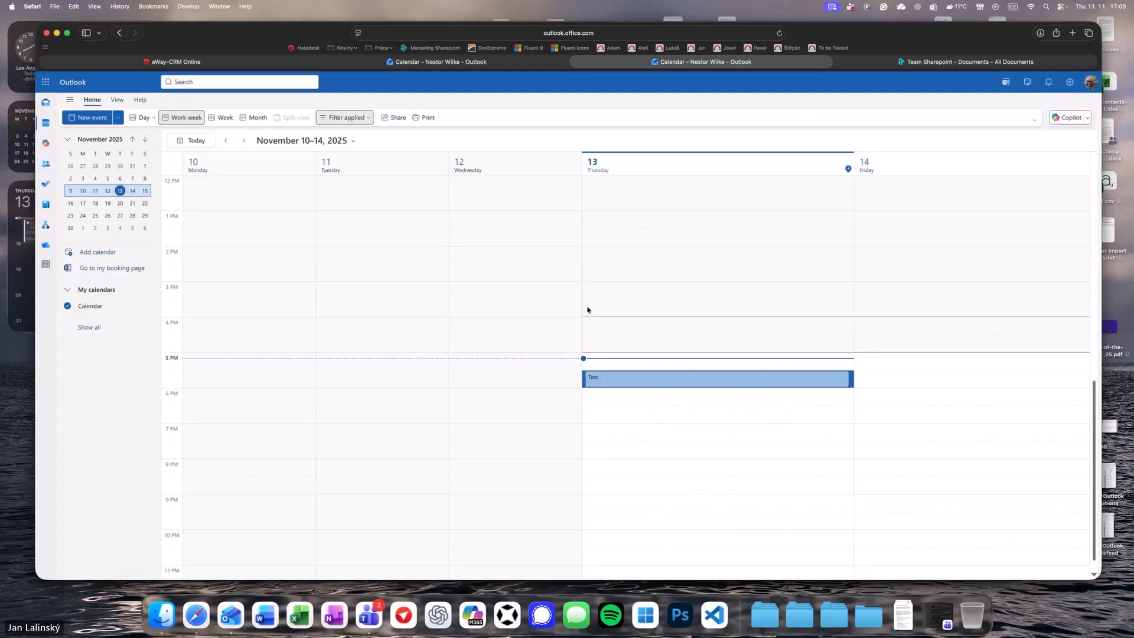
- Categorize the Test event as 'Saved in eWay-CRM'
right_click(681, 383)
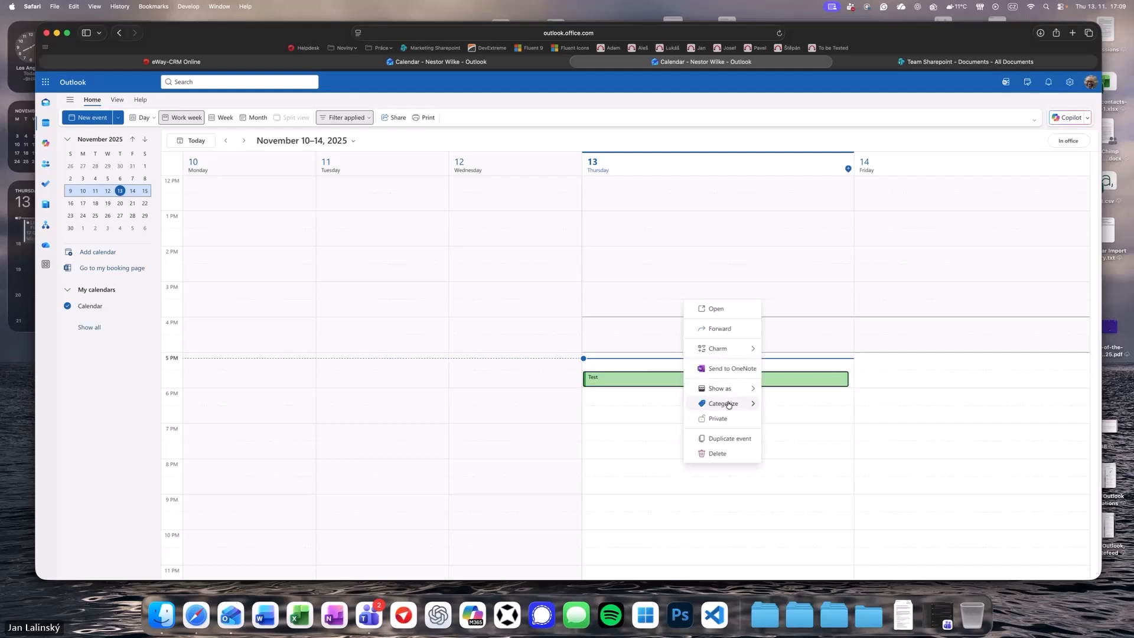
mouse_move(731, 409)
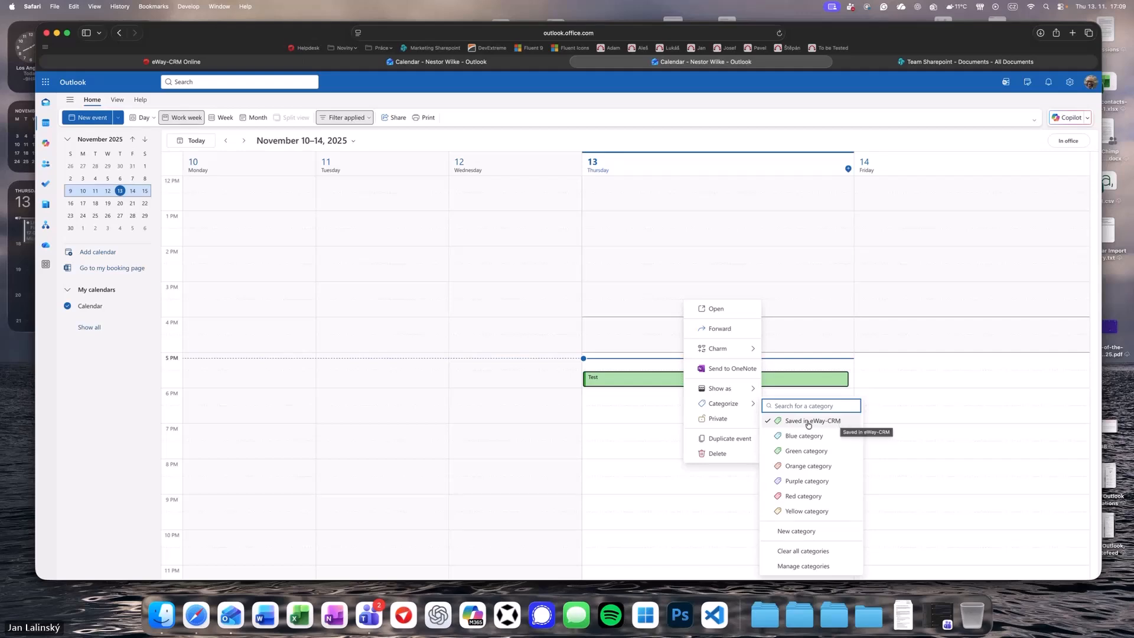
click(651, 418)
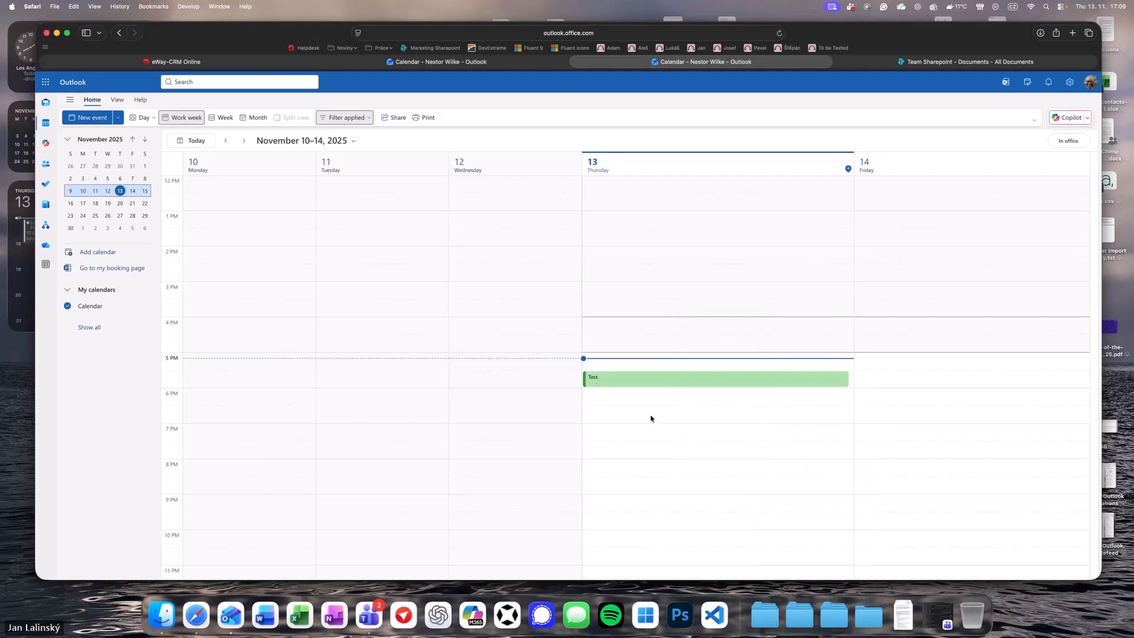
- Open the Test meeting with the Best CRM for Outlook (Dev) add-in panel
double_click(670, 384)
click(716, 129)
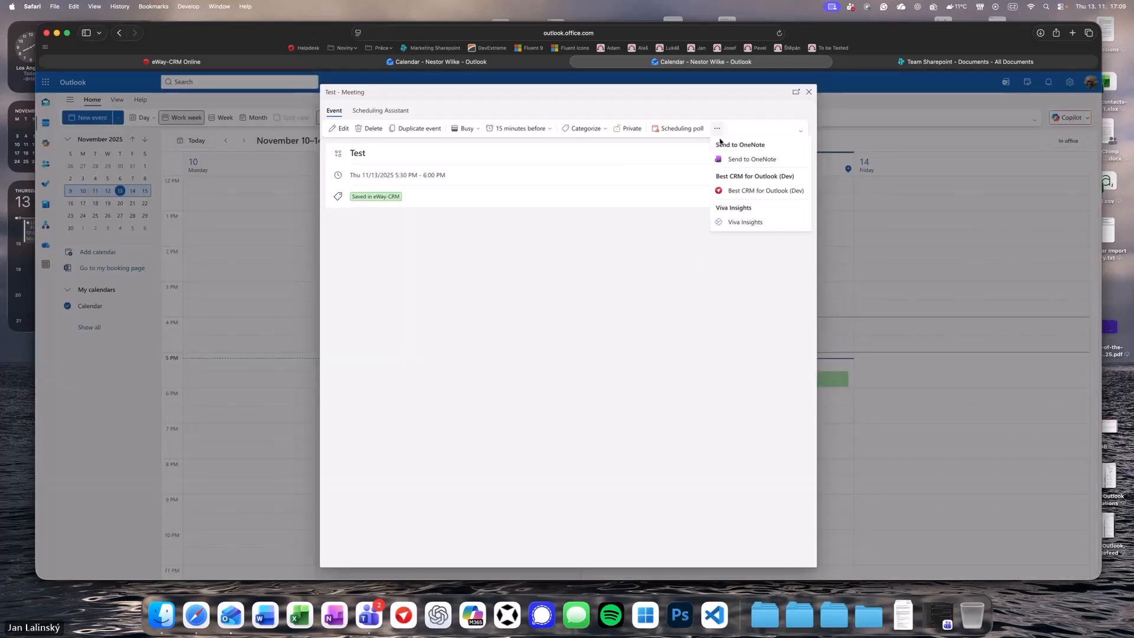
click(732, 190)
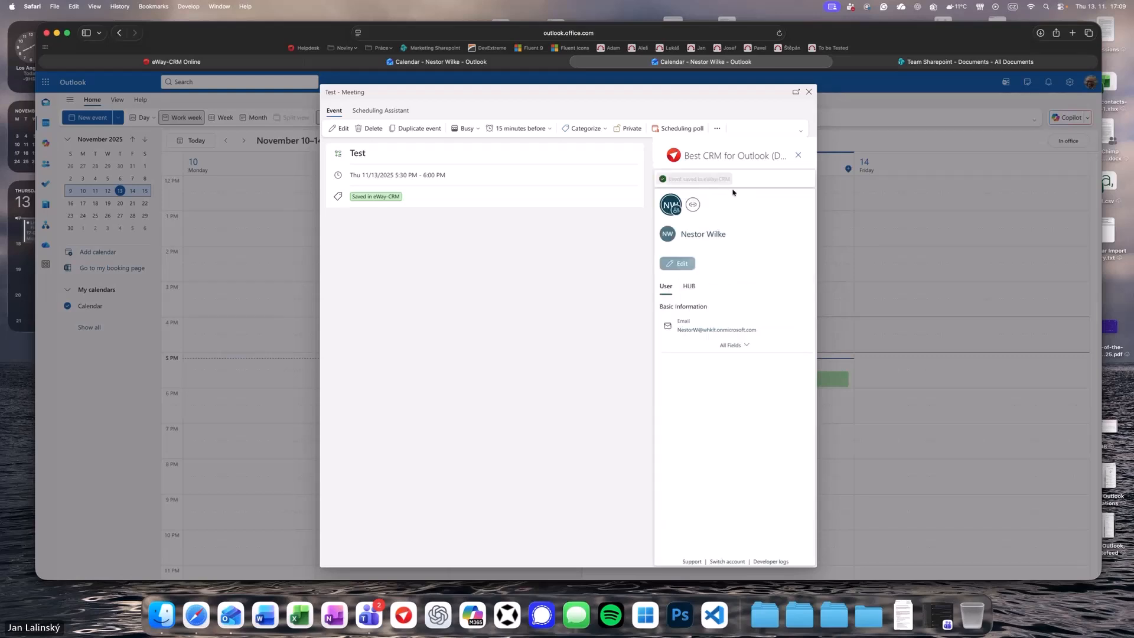
- Search for records matching 'dummy' to link, then cancel without linking
click(694, 205)
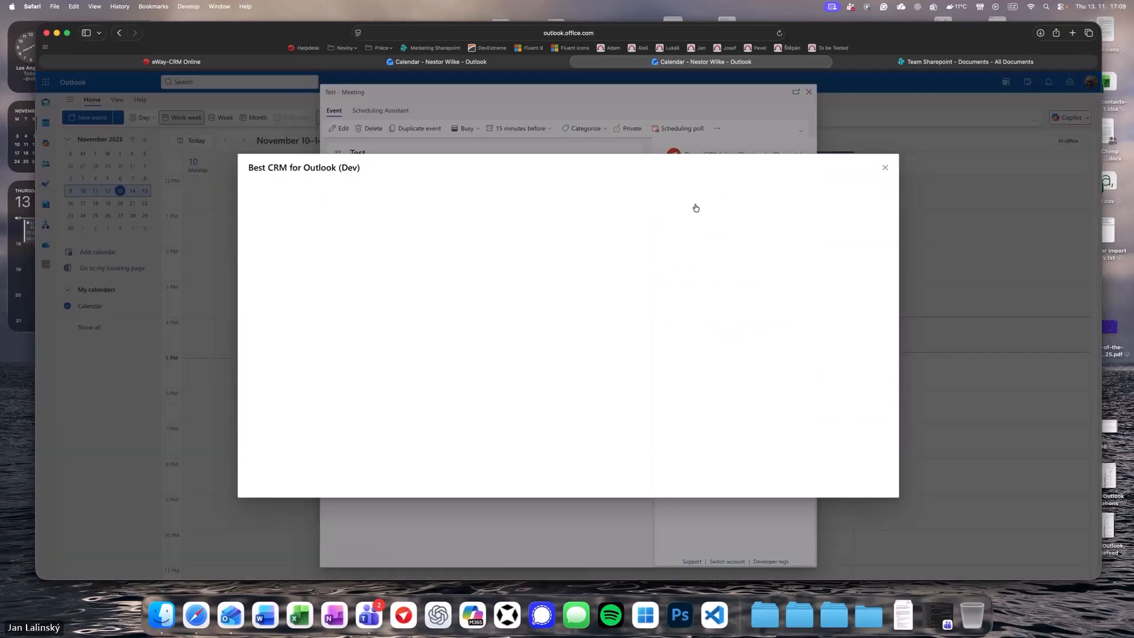
click(572, 207)
text(dummy)
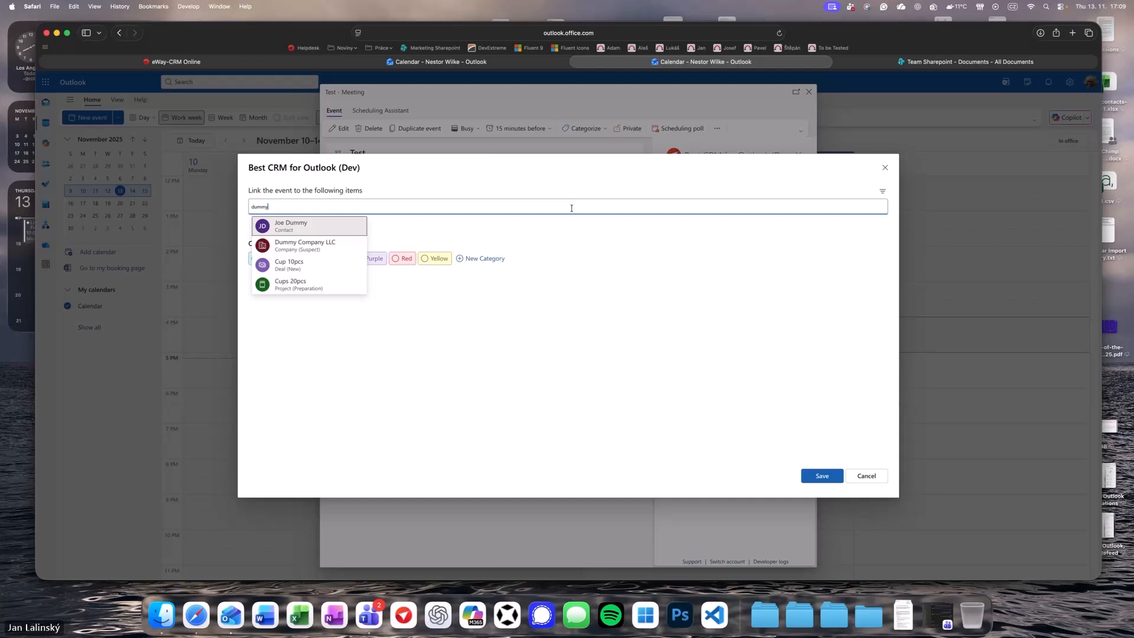
click(865, 477)
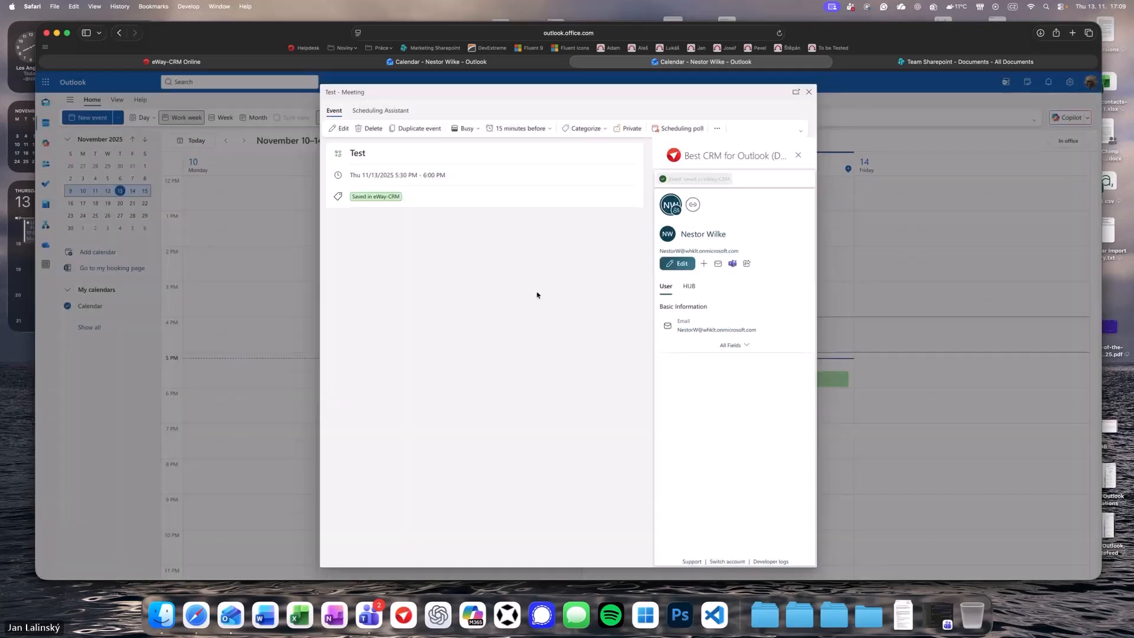
- Add the demo contact's e-mail address to the Test meeting notes and save
click(340, 129)
click(381, 269)
text(joe@d)
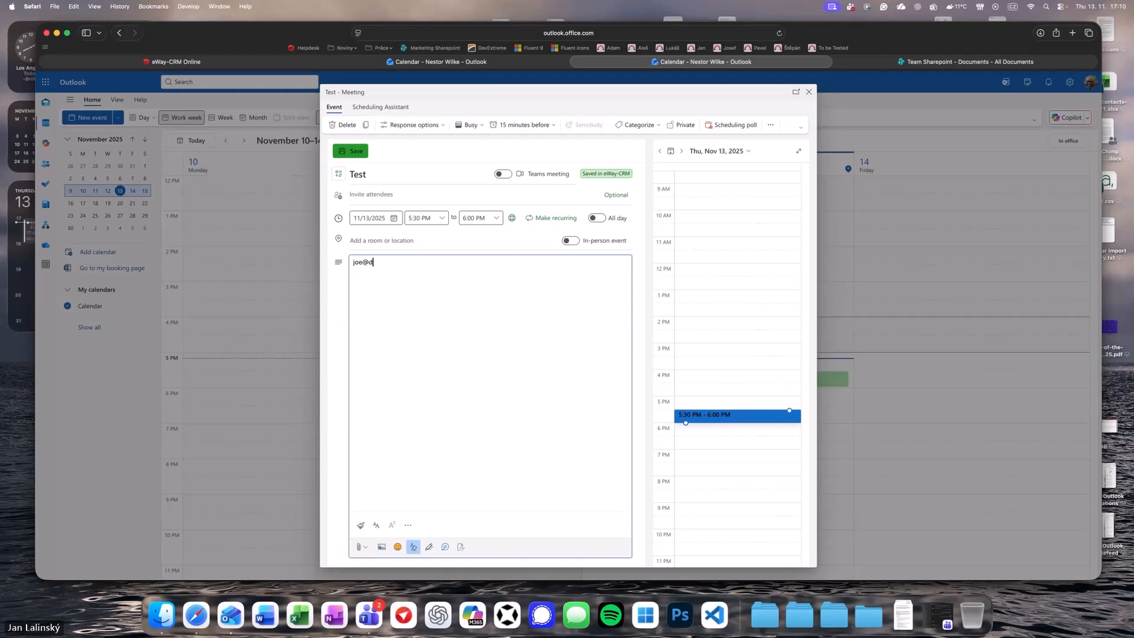
key(Tab)
click(355, 151)
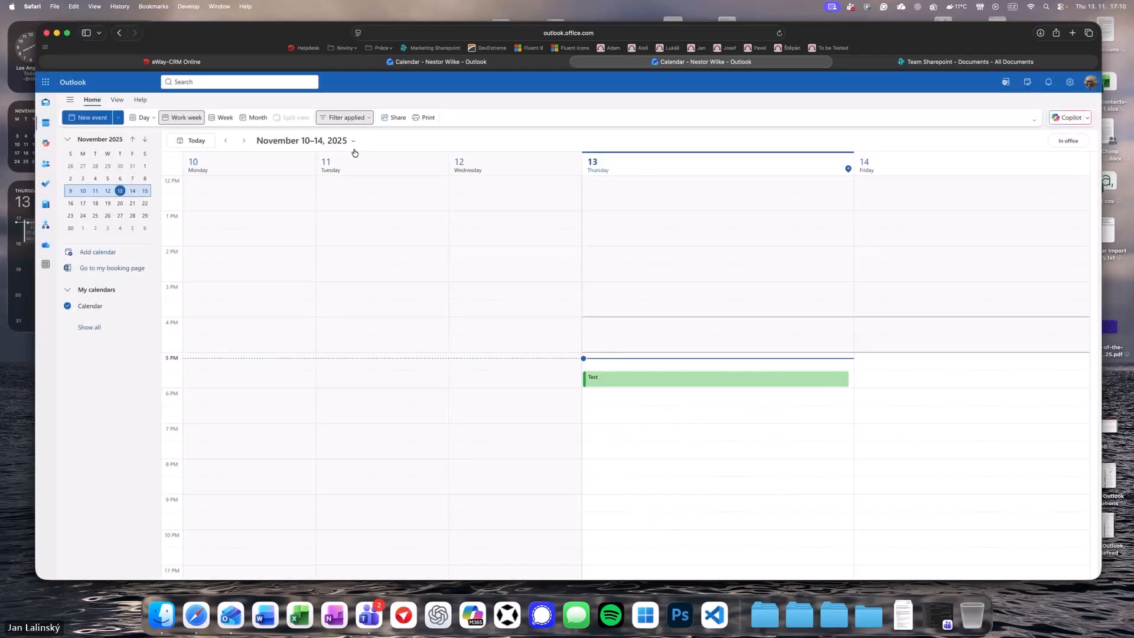
- Review the meeting's linked Cup 10pcs deal, Dummy Company LLC and contact, then open the contact in eWay-CRM
double_click(679, 378)
click(716, 128)
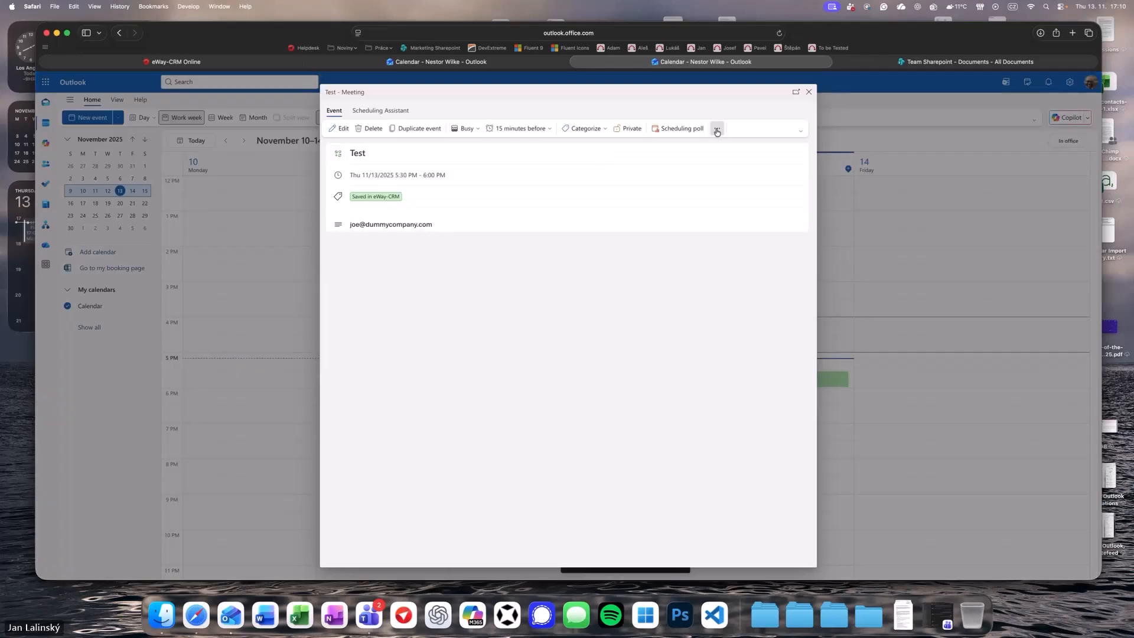
click(721, 190)
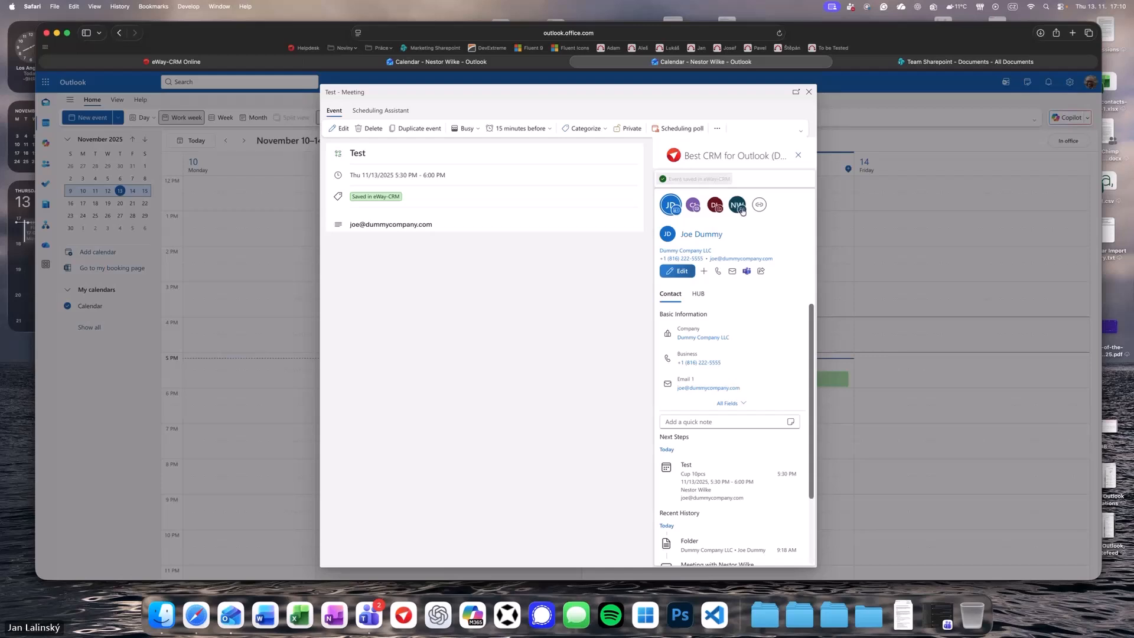
click(692, 205)
click(713, 205)
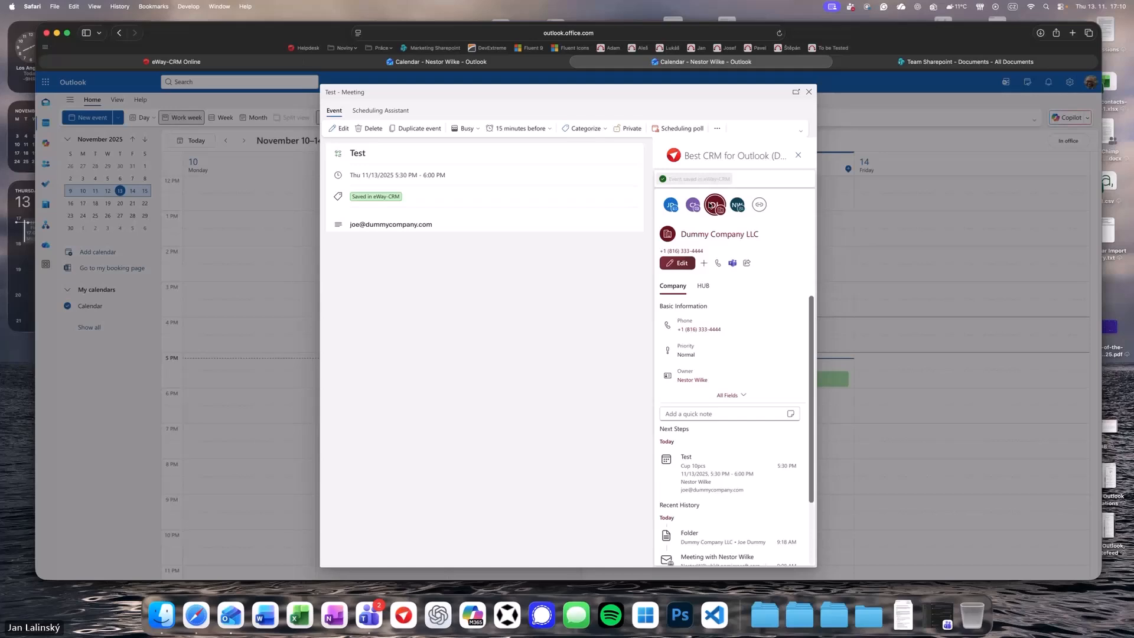
click(670, 205)
click(680, 271)
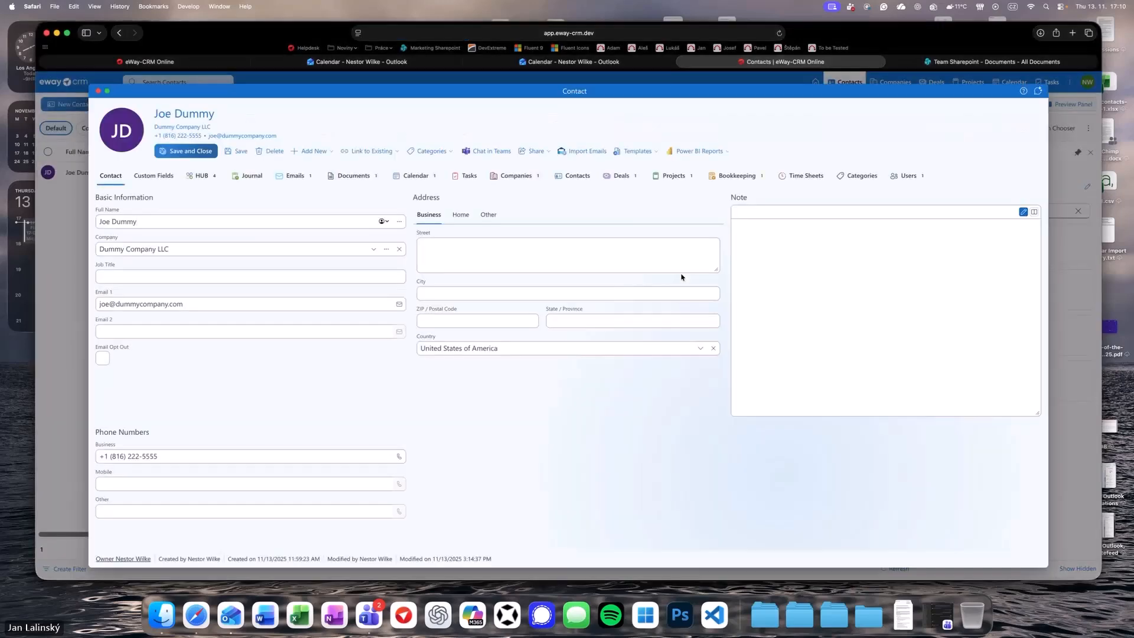
- Check the Test meeting under the contact's HUB Calendar tab, then save and close the contact
click(191, 177)
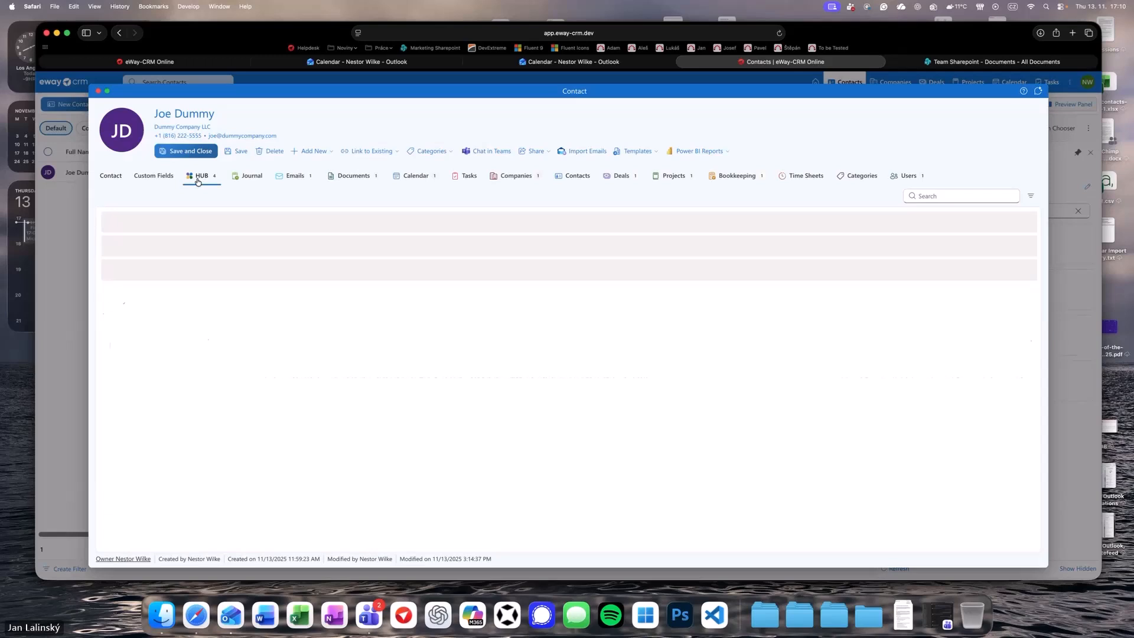
click(427, 179)
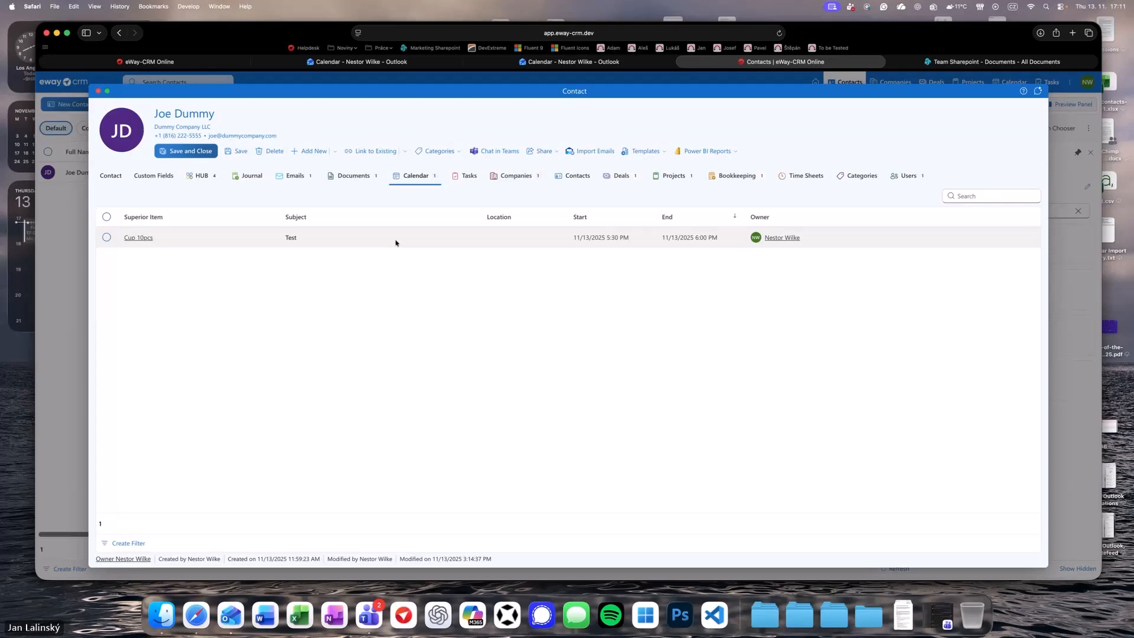
click(98, 92)
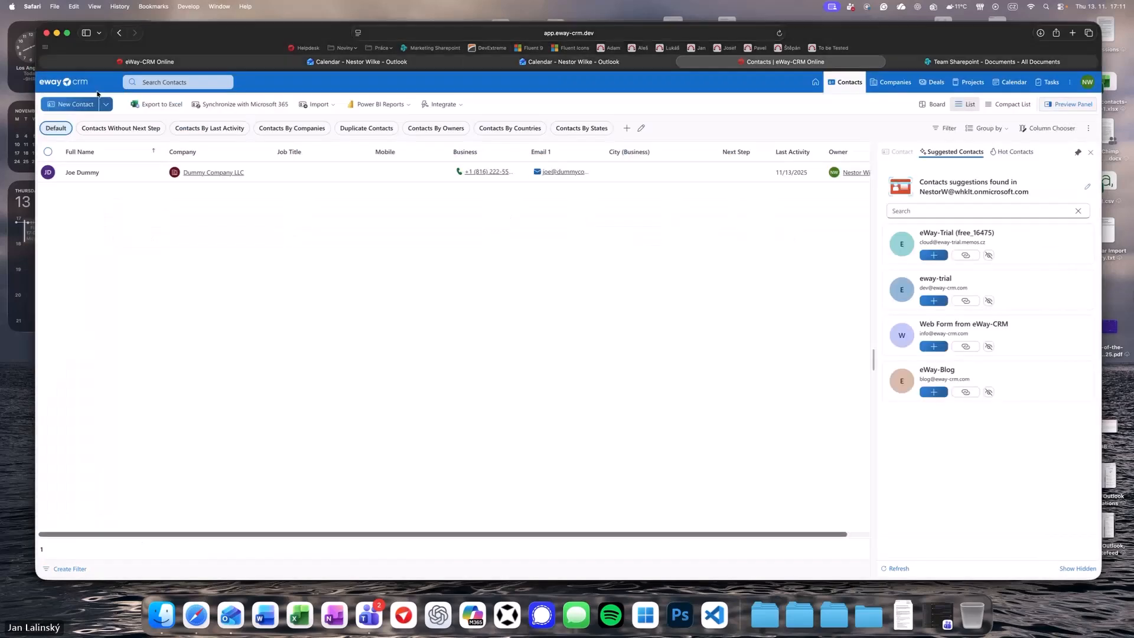
- From the Cup 10pcs deal preview, create an Outlook meeting invitation to the deal's contact
click(935, 82)
click(140, 204)
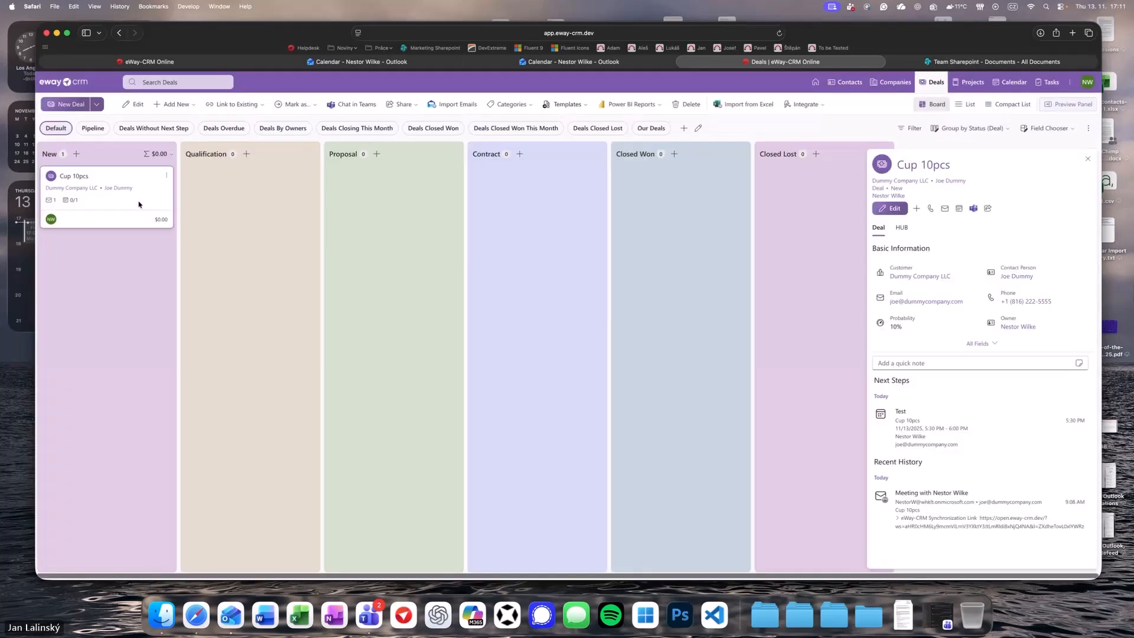
click(957, 210)
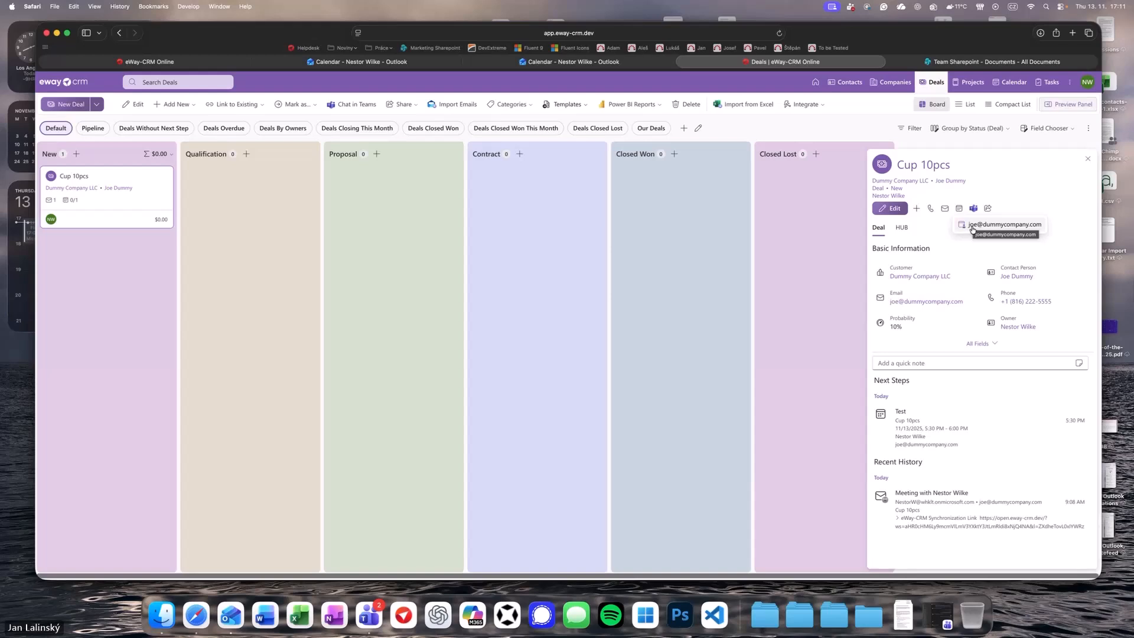
click(972, 227)
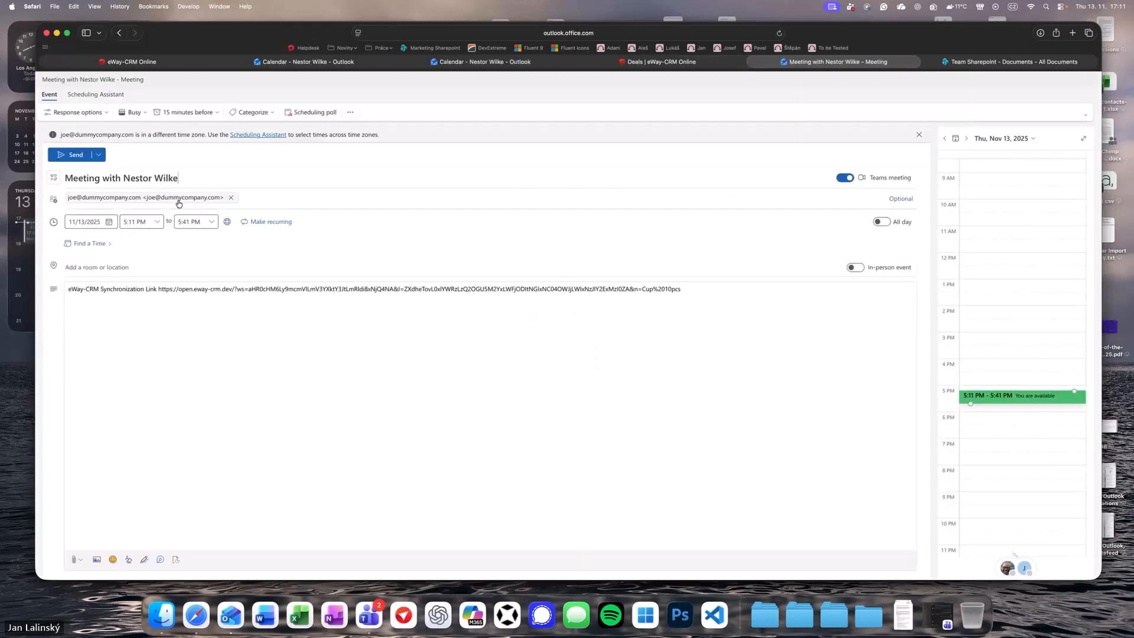
- Move the synchronization link's URL onto its own line and send the invitation
mouse_move(178, 203)
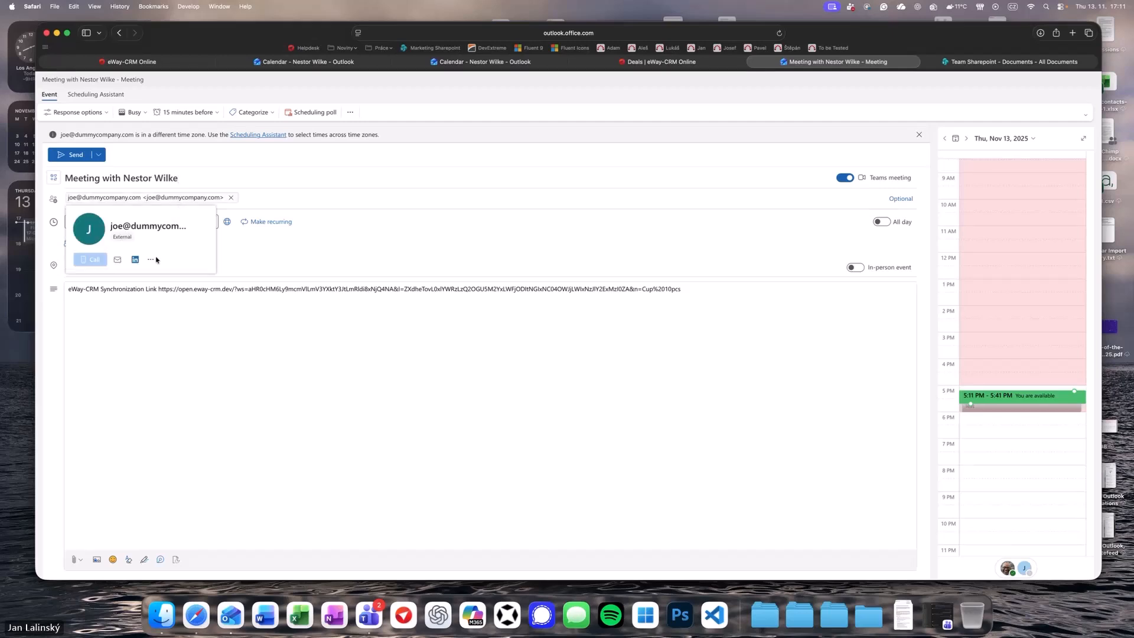
click(158, 289)
key(Return)
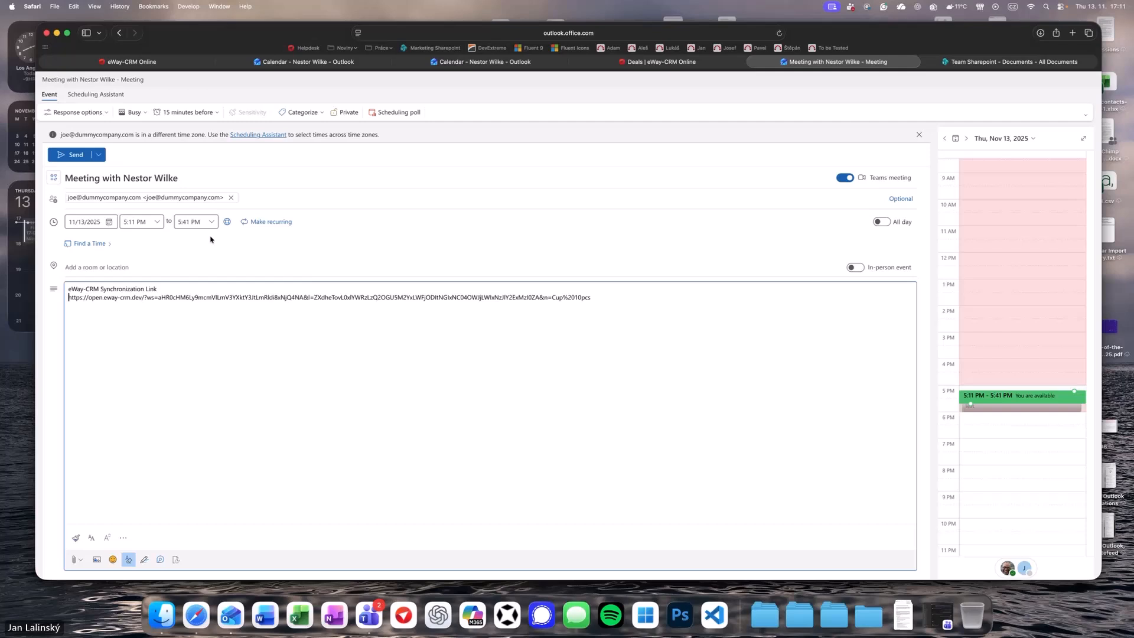
click(68, 154)
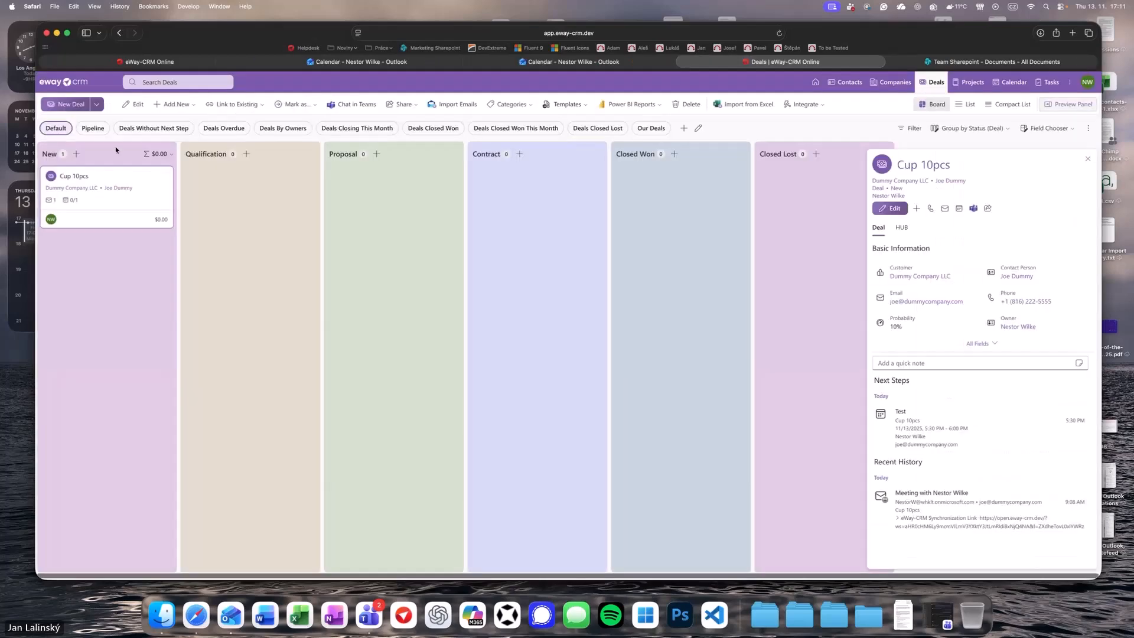
- Confirm the Cup 10pcs deal's Calendar tab lists the sent meeting, then return to the Outlook calendar
double_click(124, 201)
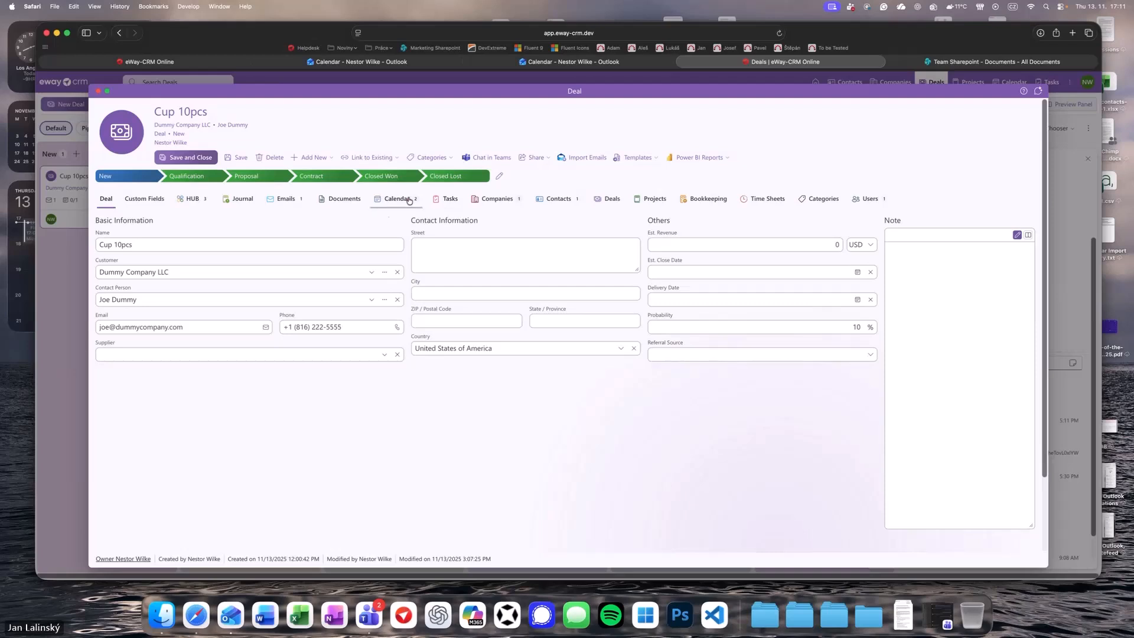
click(409, 201)
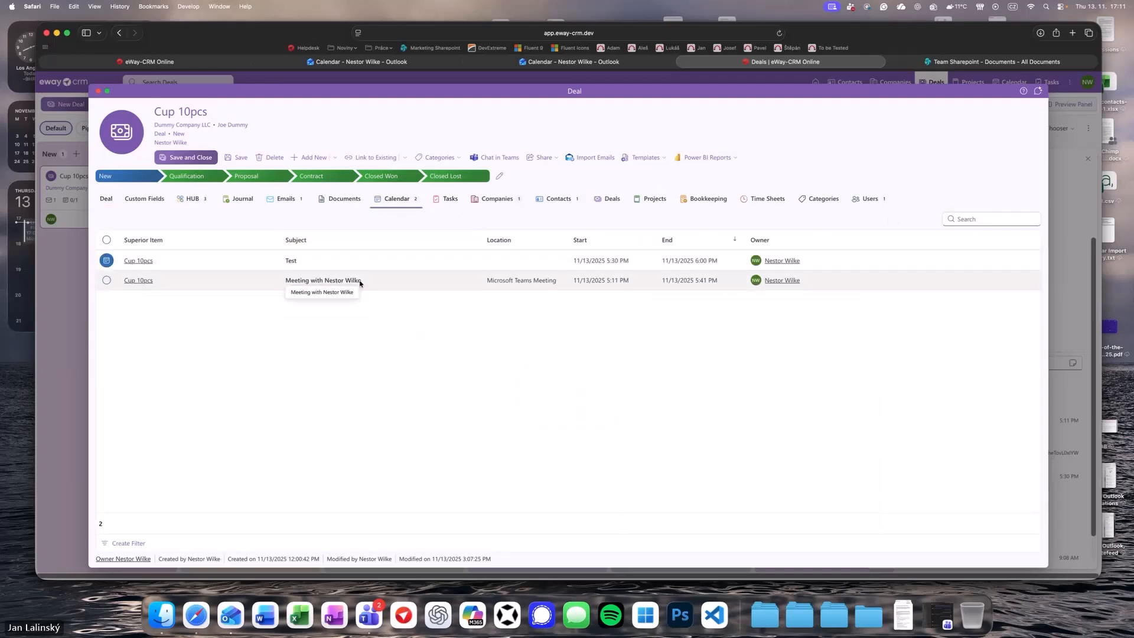
key(Escape)
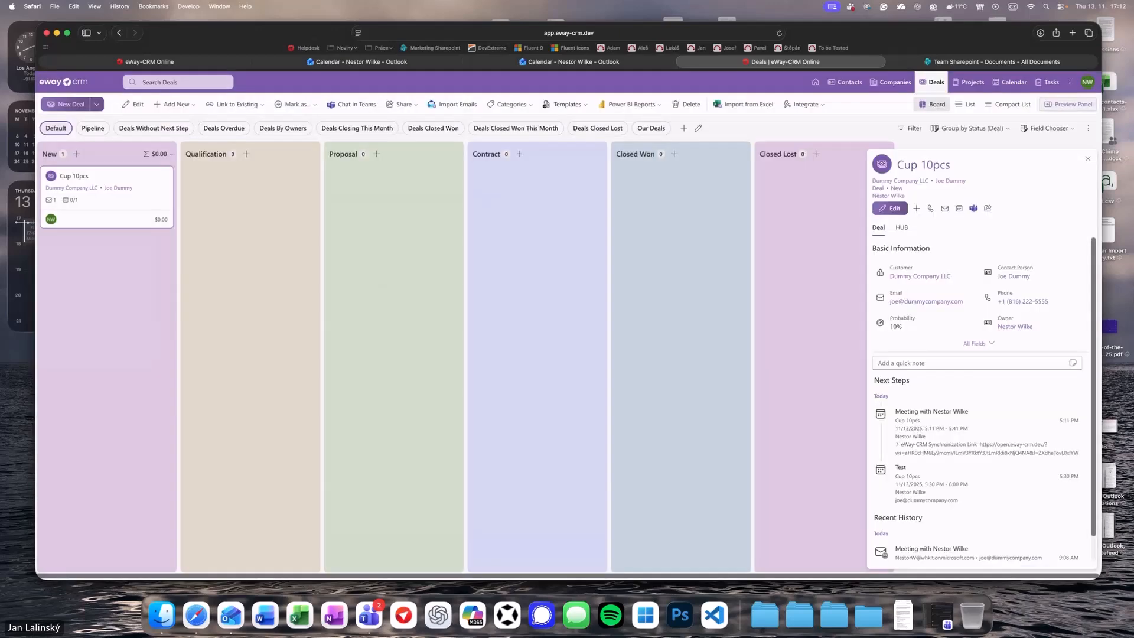
click(594, 66)
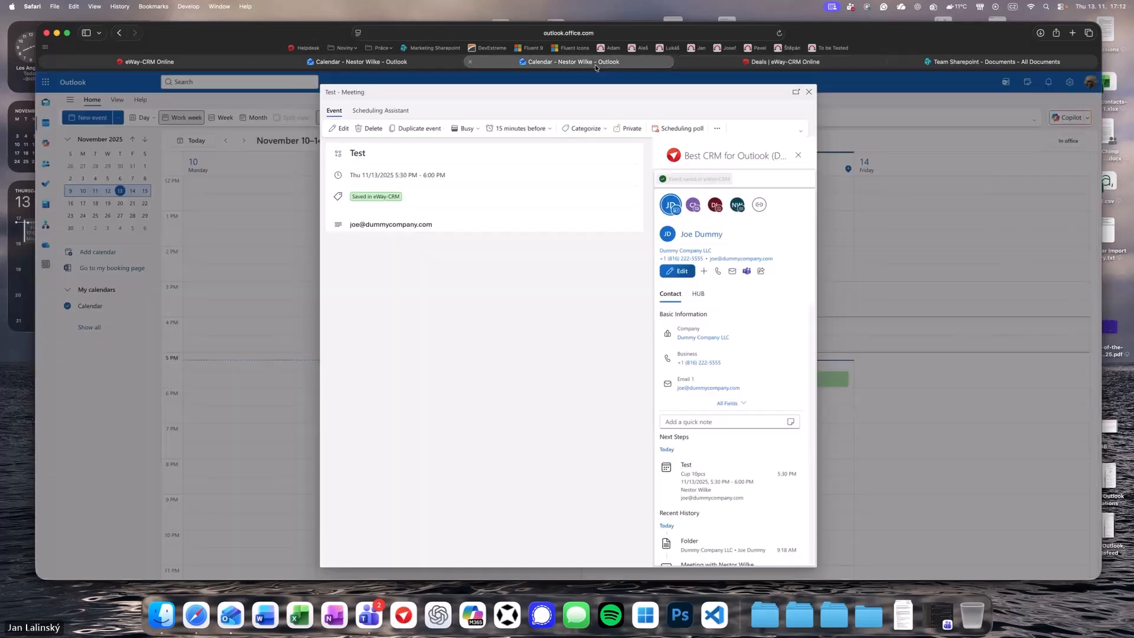
- Create and save a 'Haircut' event on Thursday, 6:30–7:00 PM
click(808, 93)
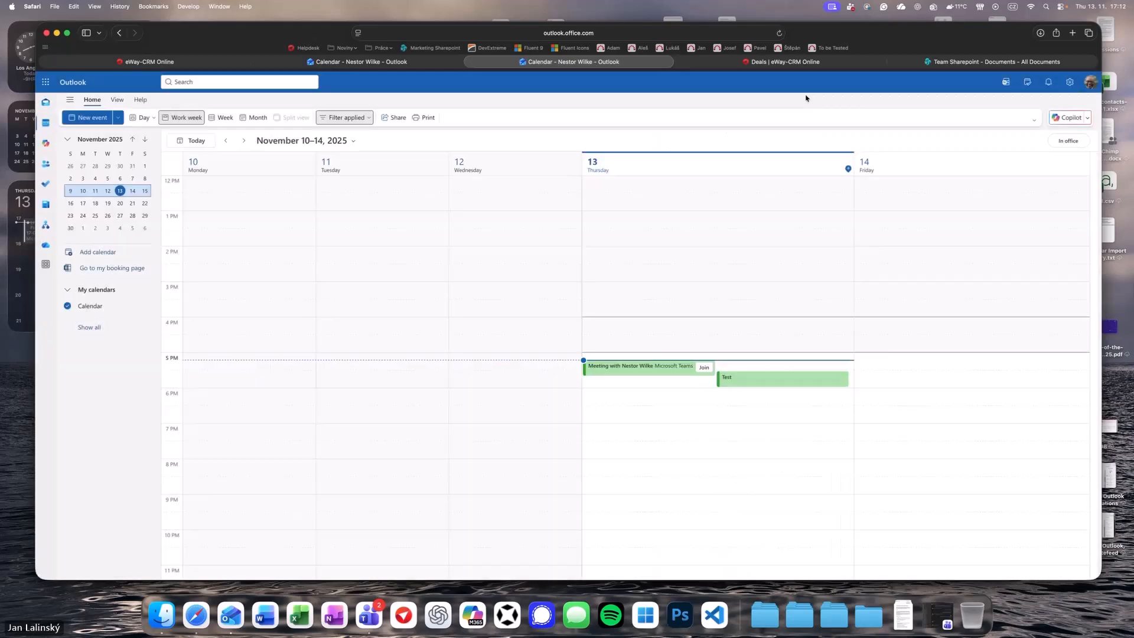
click(667, 418)
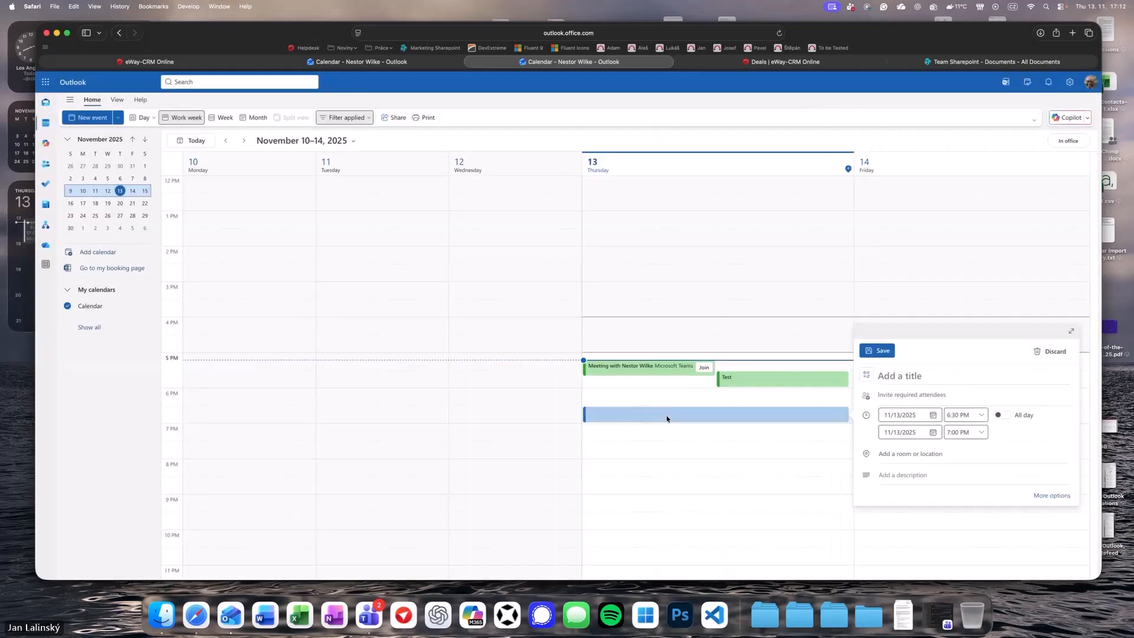
click(668, 418)
text(Haircut)
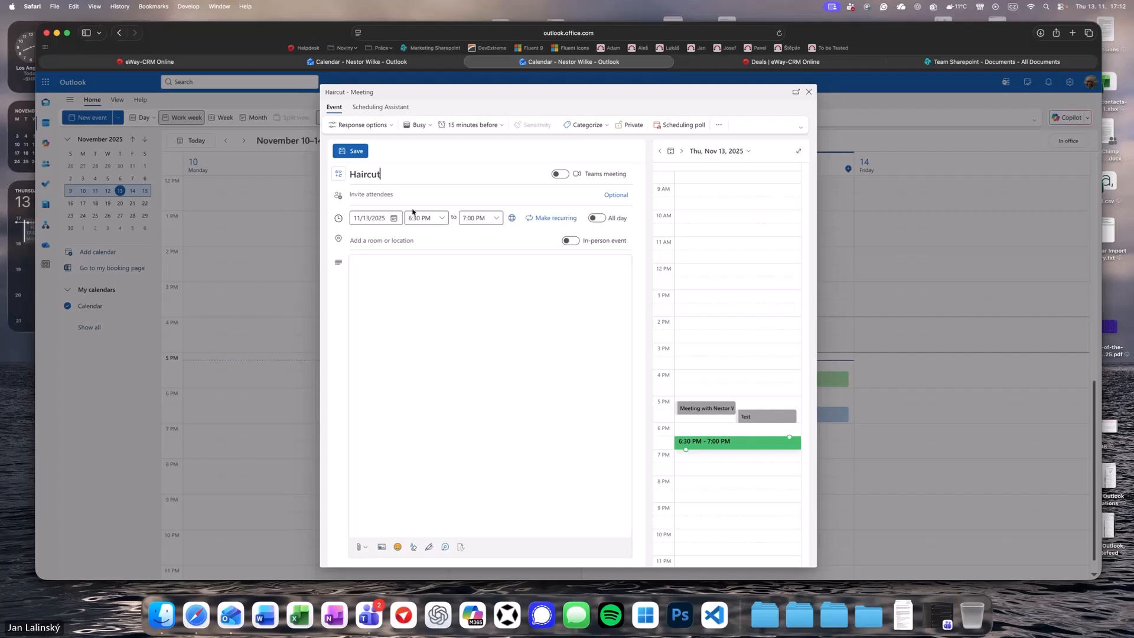
click(351, 150)
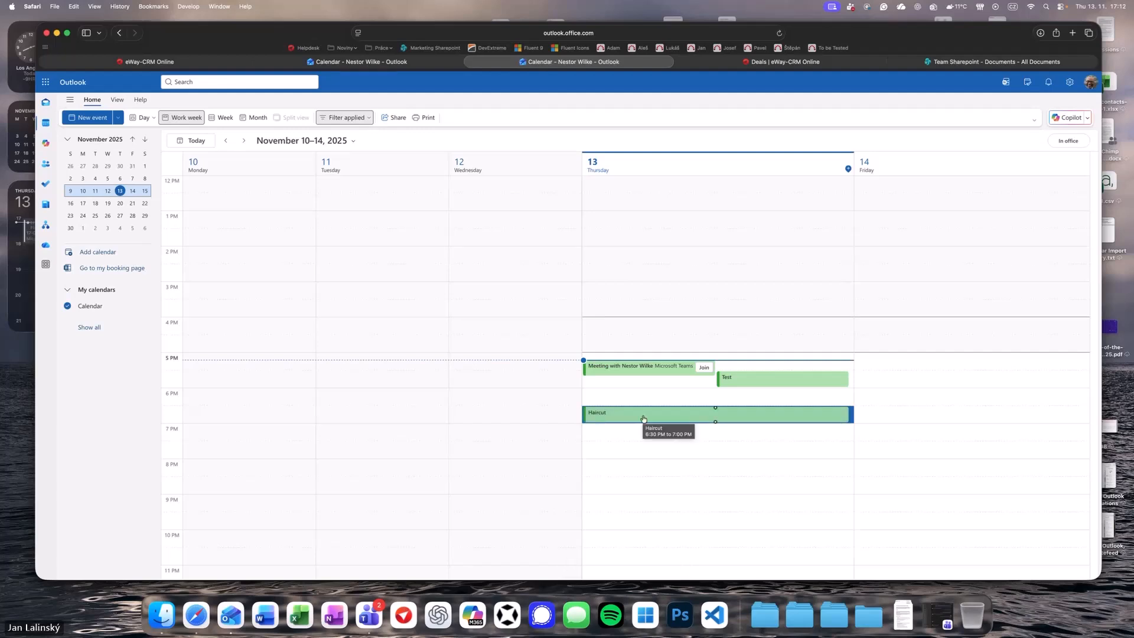
- Bring up the Haircut event's options, then return to the eWay-CRM welcome page
right_click(642, 418)
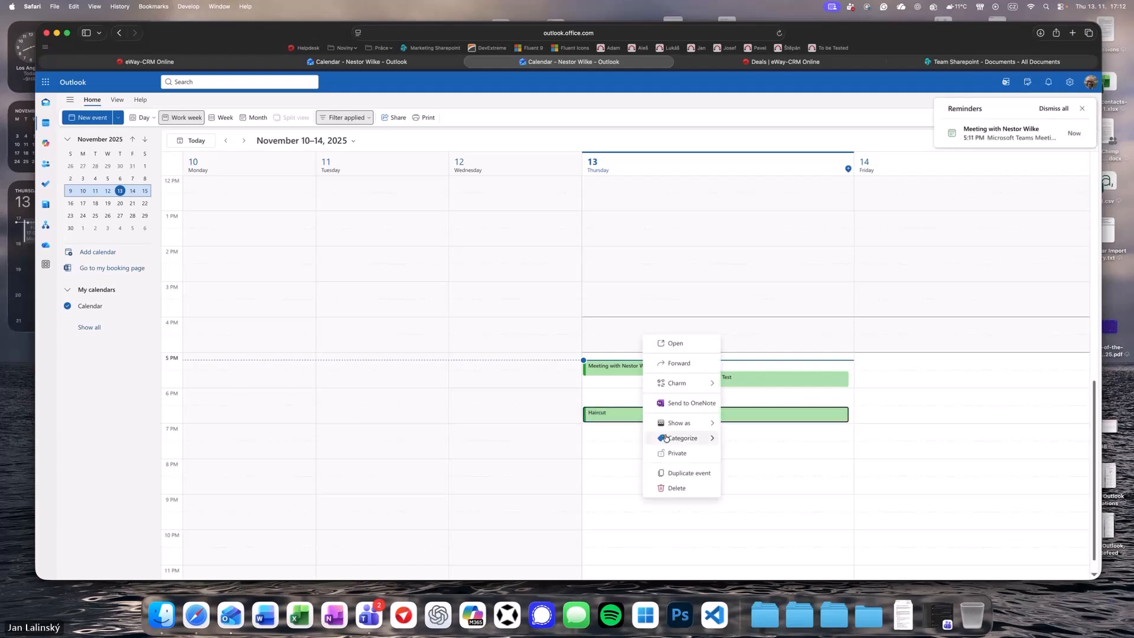
mouse_move(665, 437)
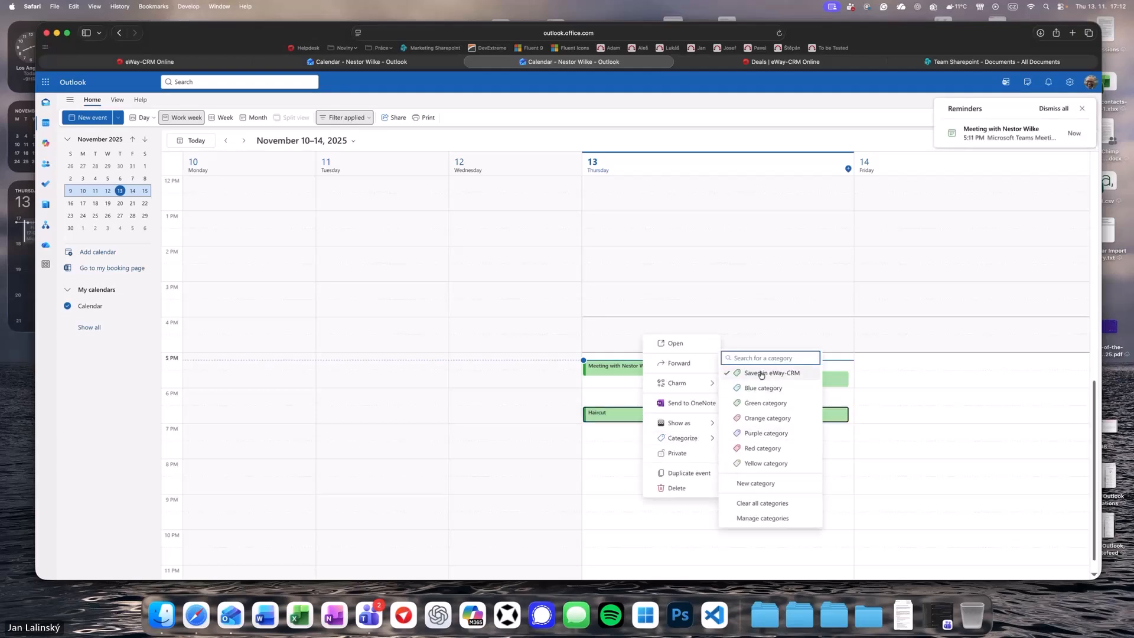
click(184, 64)
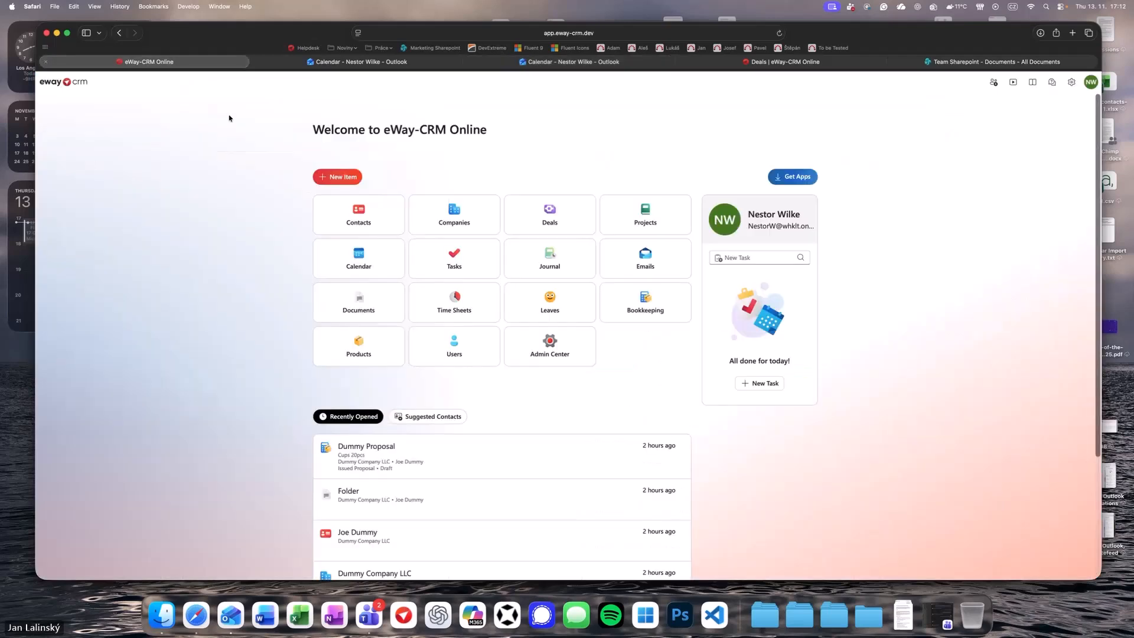
- Confirm the user's eWay-CRM calendar lists three events including Haircut, then go back to Outlook
click(419, 343)
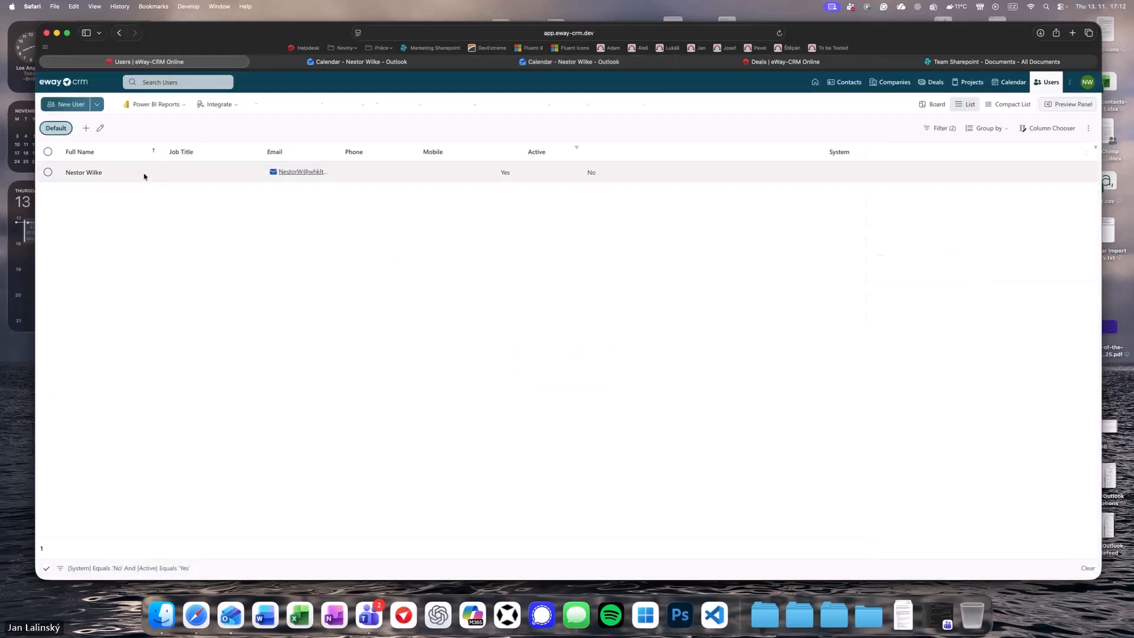
double_click(143, 175)
click(406, 176)
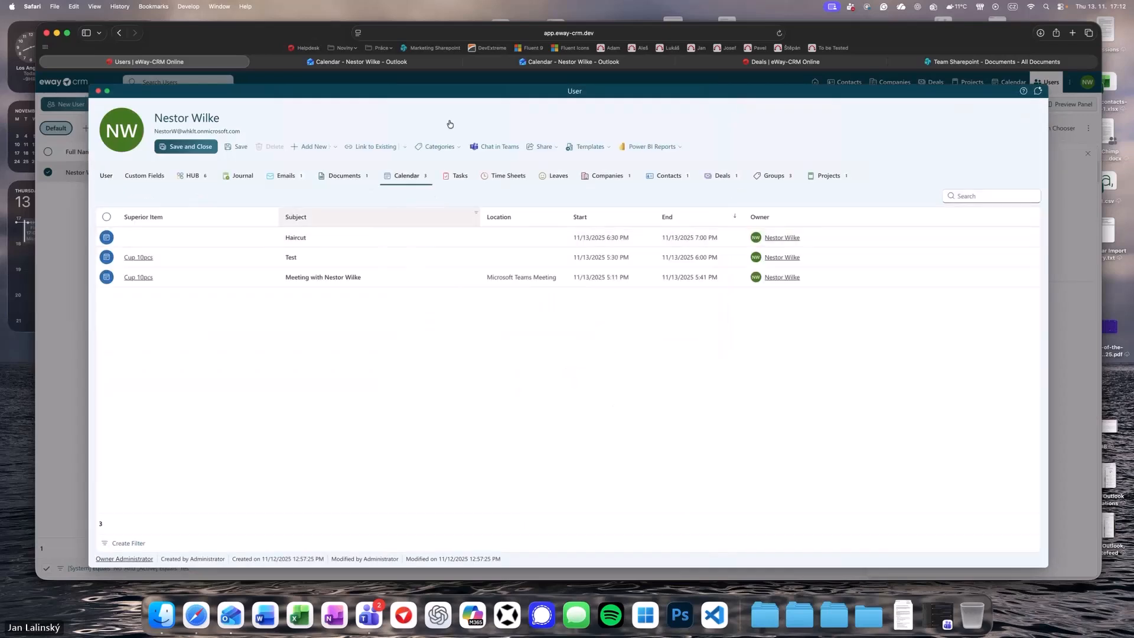
click(490, 62)
click(620, 325)
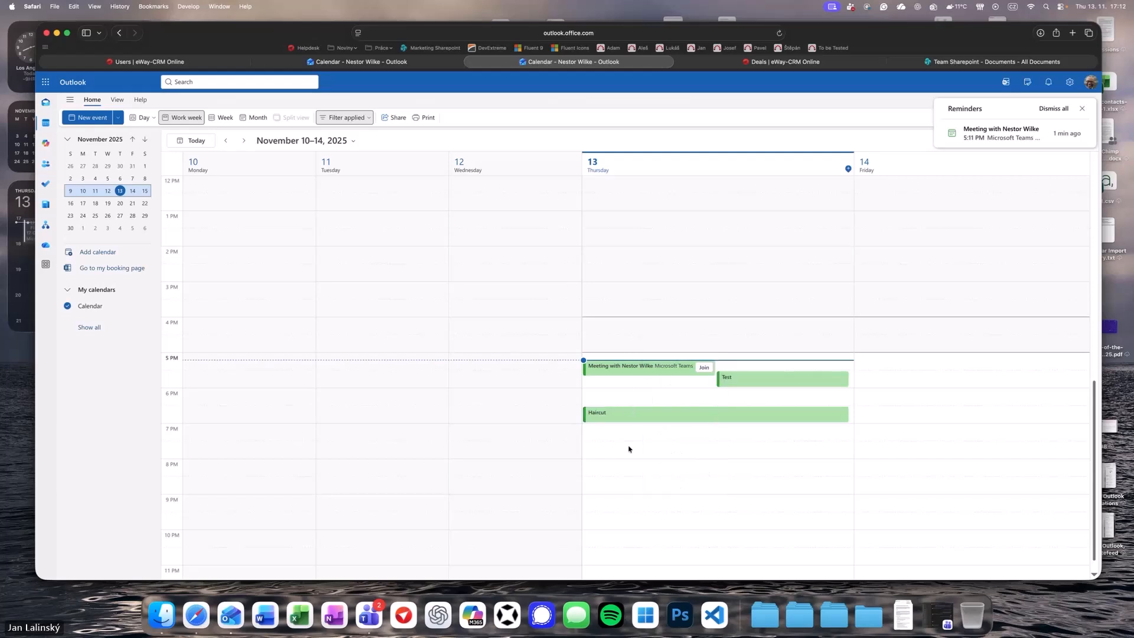
- Mark the Haircut event Private and reload eWay-CRM so only Test and Meeting with Nestor Wilke remain
right_click(646, 419)
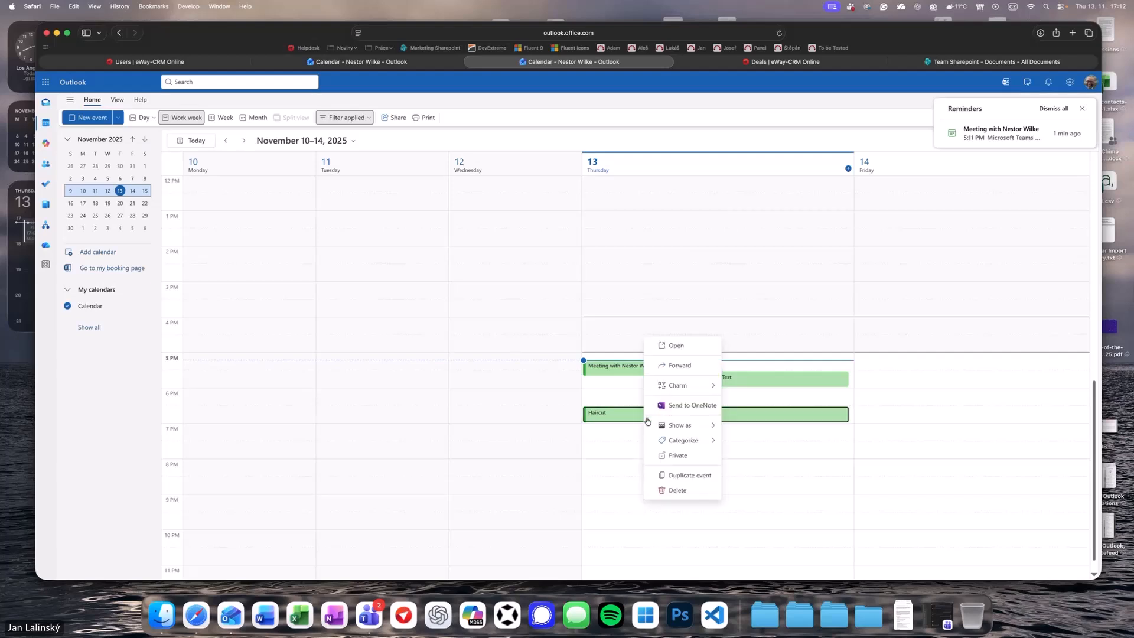
click(671, 455)
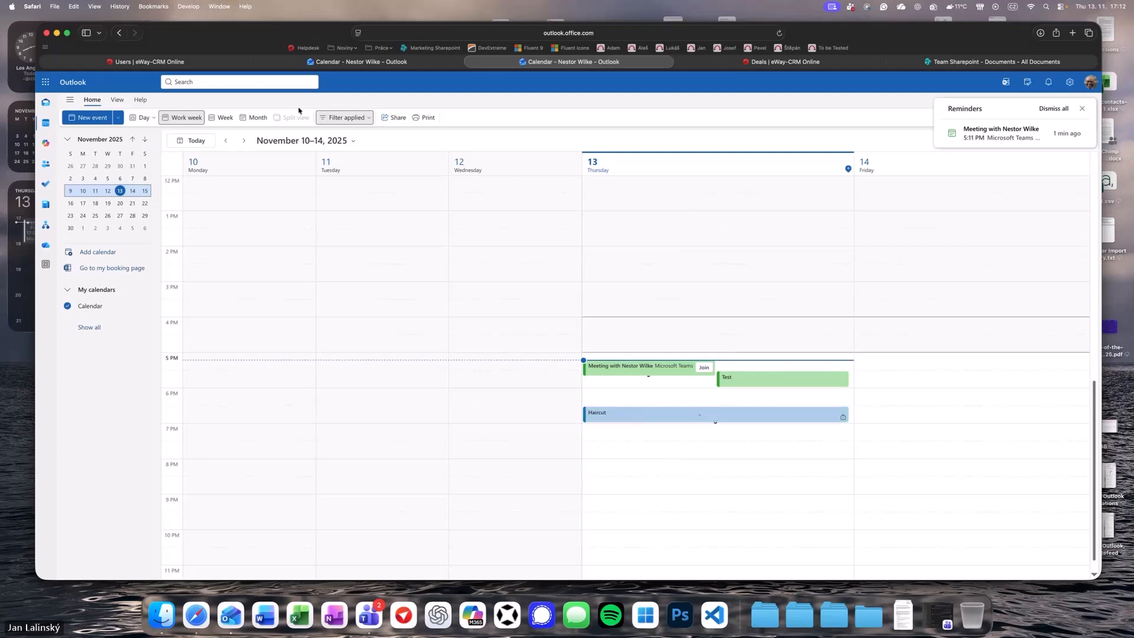
click(200, 62)
key(super+r)
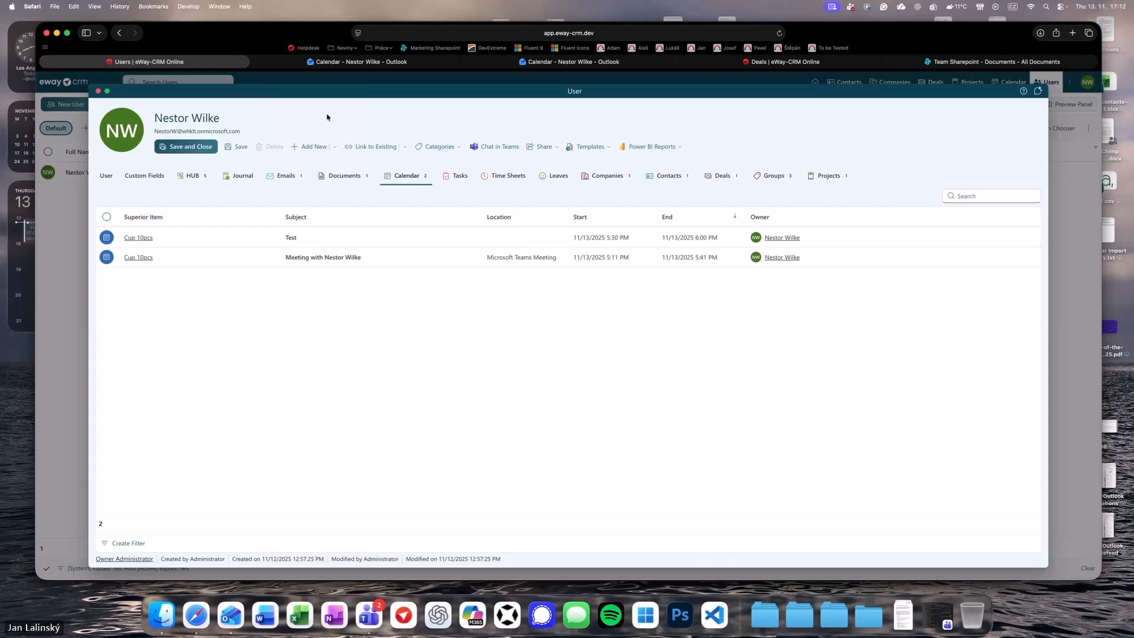
- Close the User record and go to the Welcome page listing the Test event and meeting invitation
key(Escape)
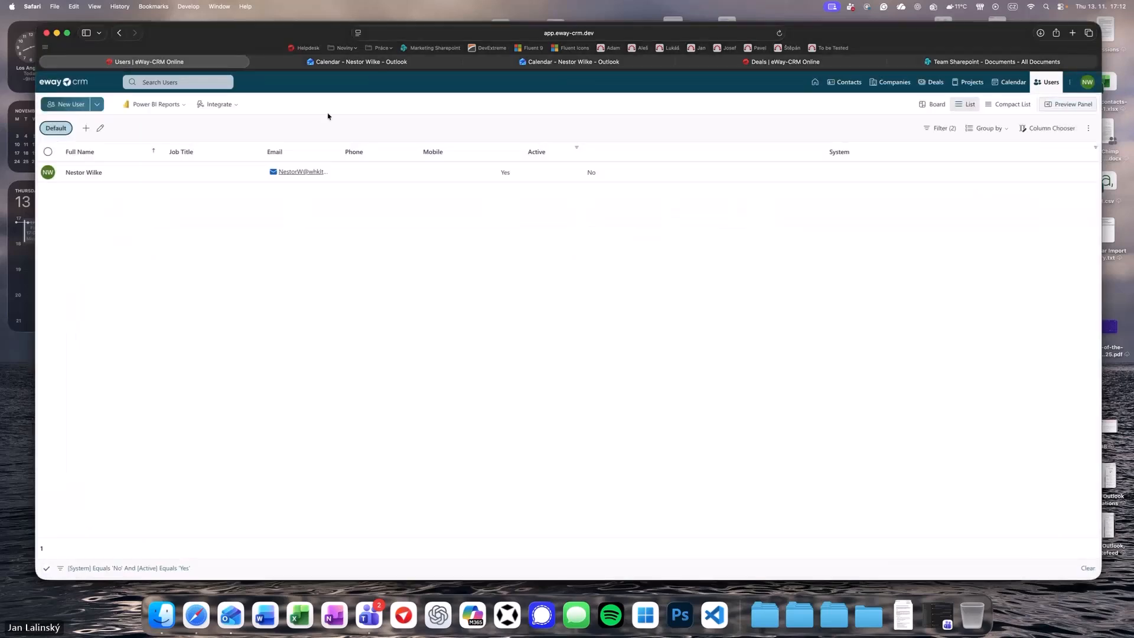
click(74, 88)
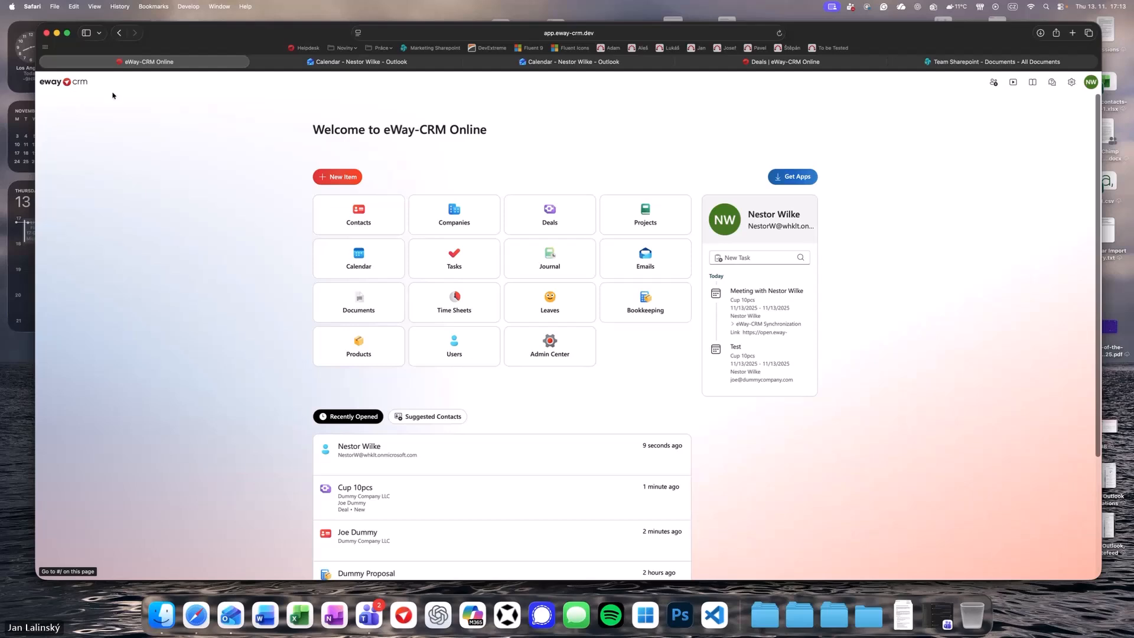
- Preview the Cups 20pcs project on the Projects board and list its contact phone numbers to call
click(583, 209)
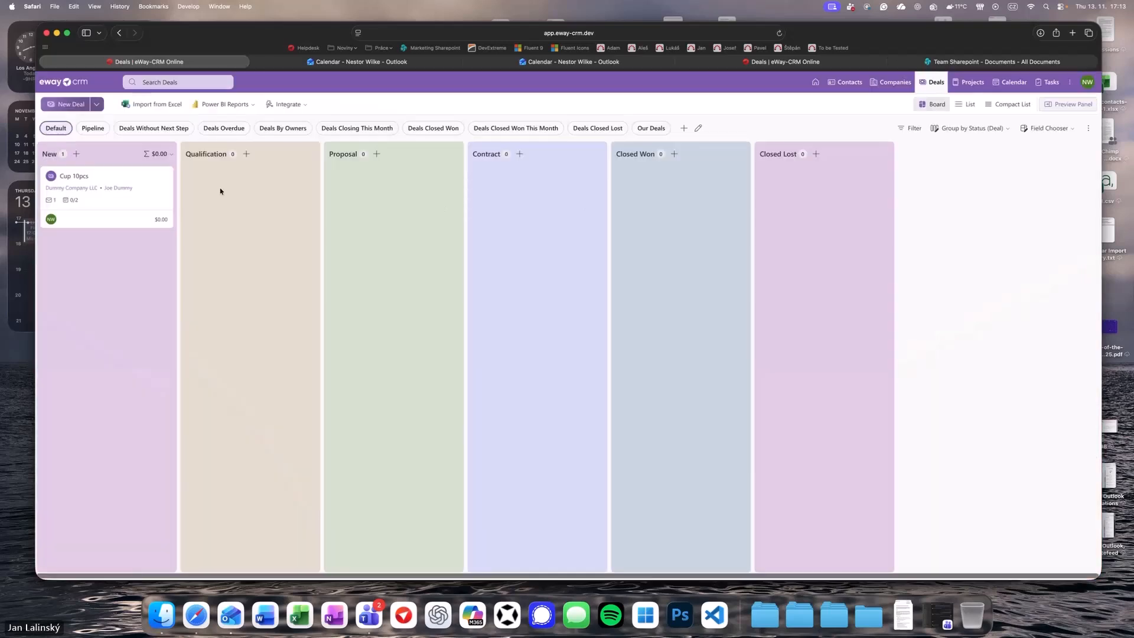
click(163, 189)
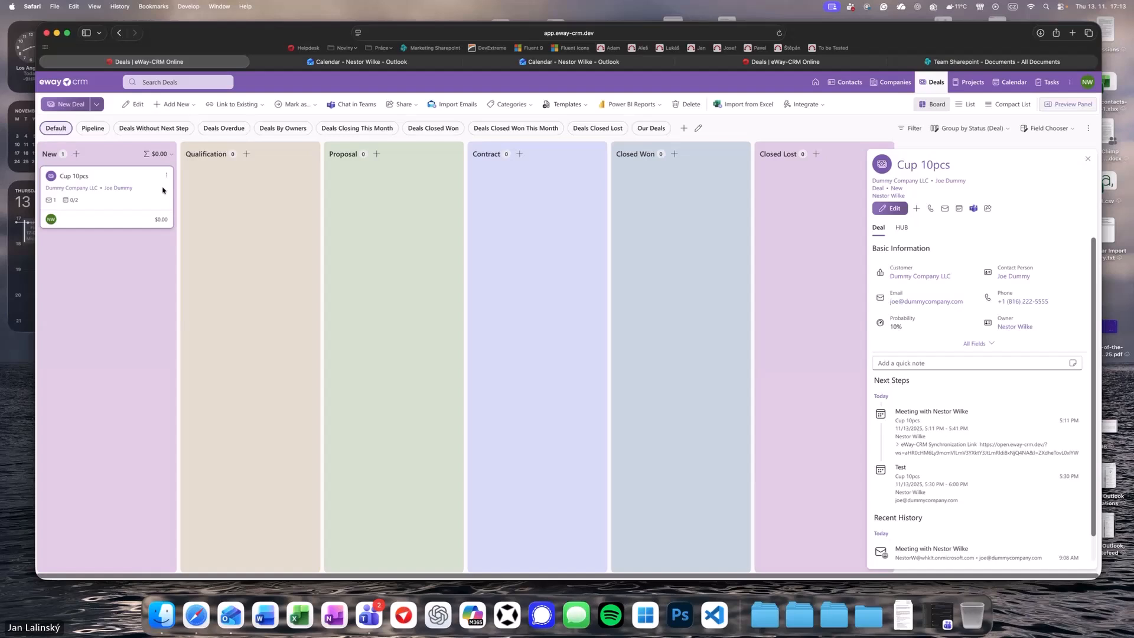
click(969, 82)
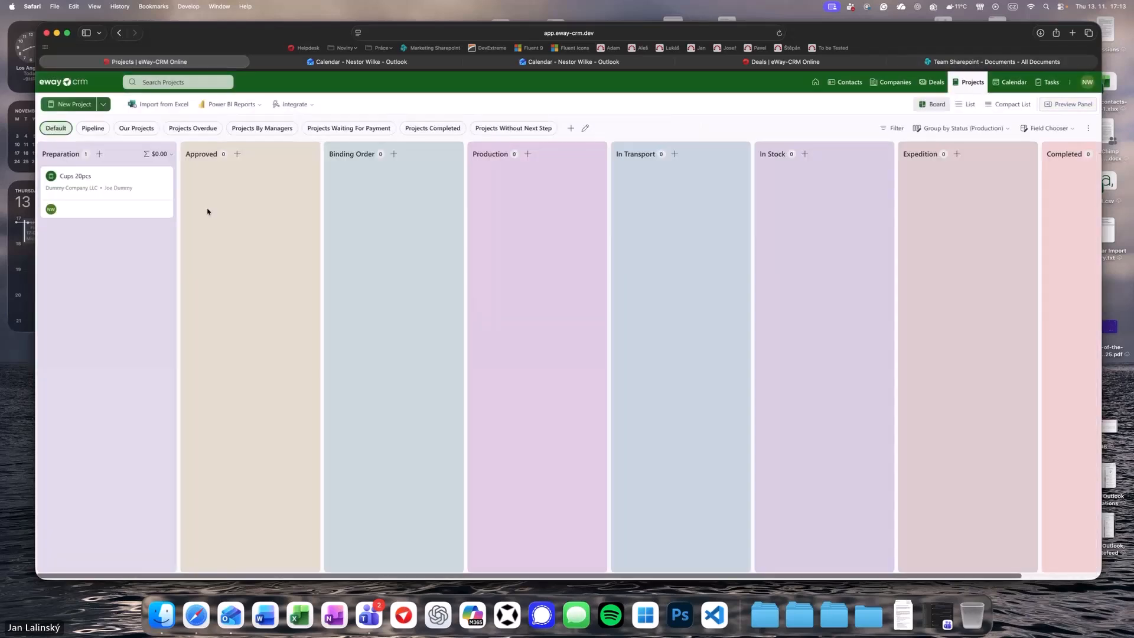
click(151, 193)
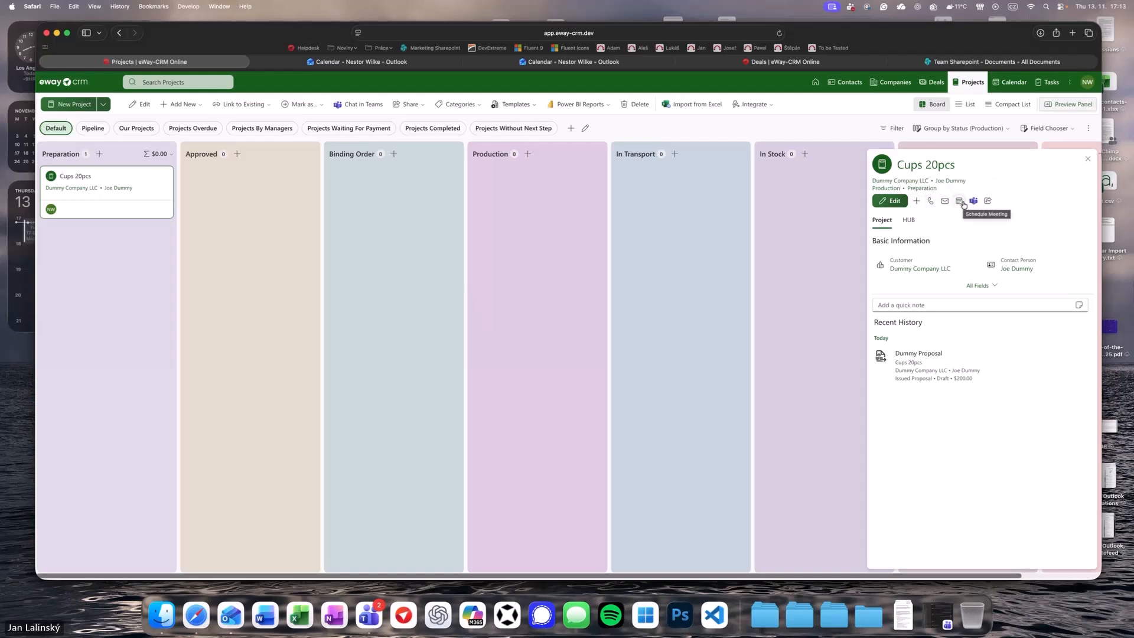
click(929, 201)
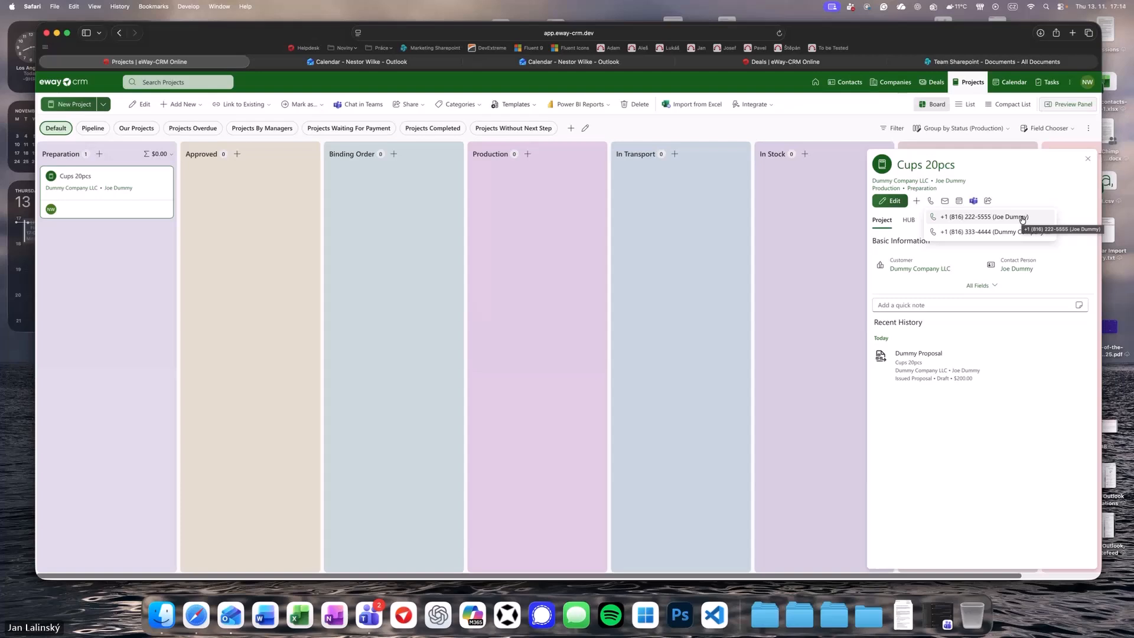
click(858, 88)
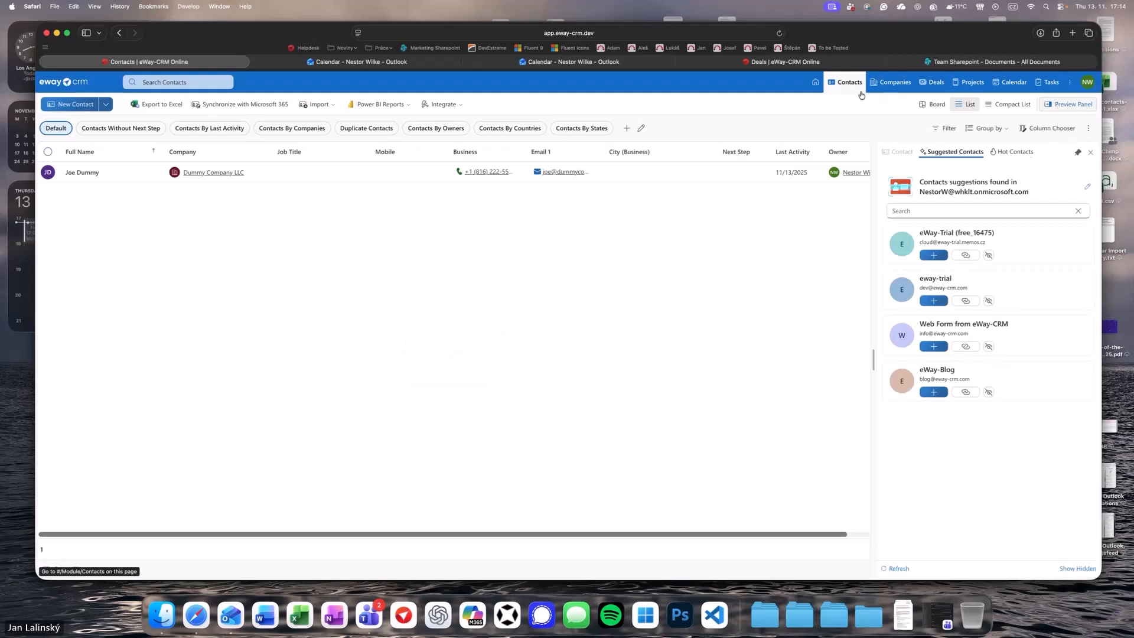
- Show the Dummy Company LLC contact's details from Hot Contacts and reveal the Add New item options
click(1025, 152)
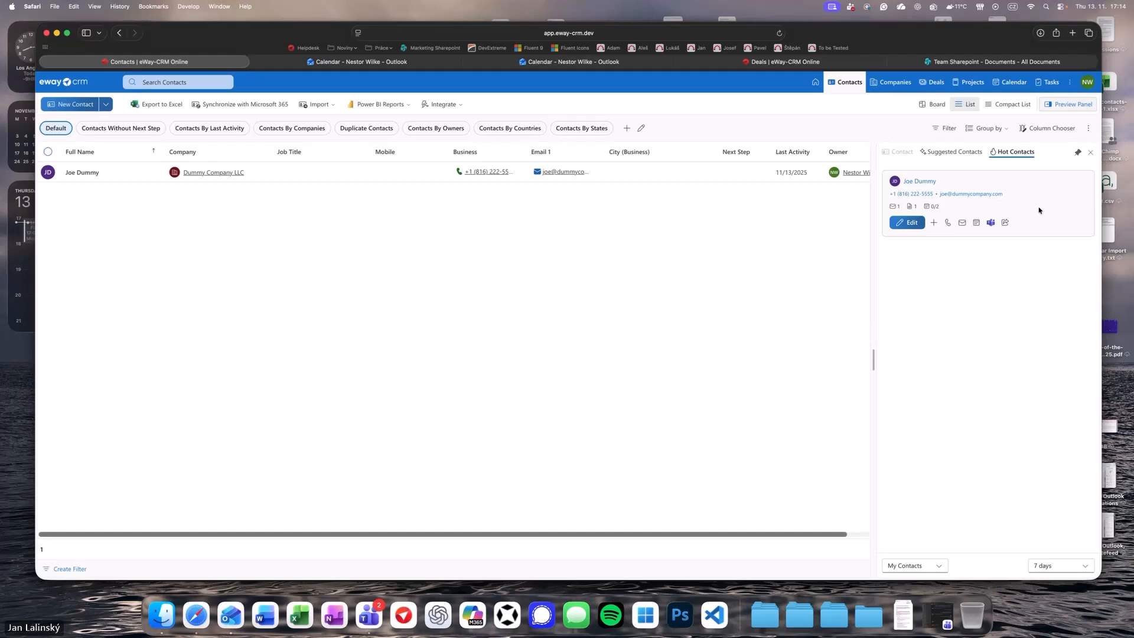
click(649, 169)
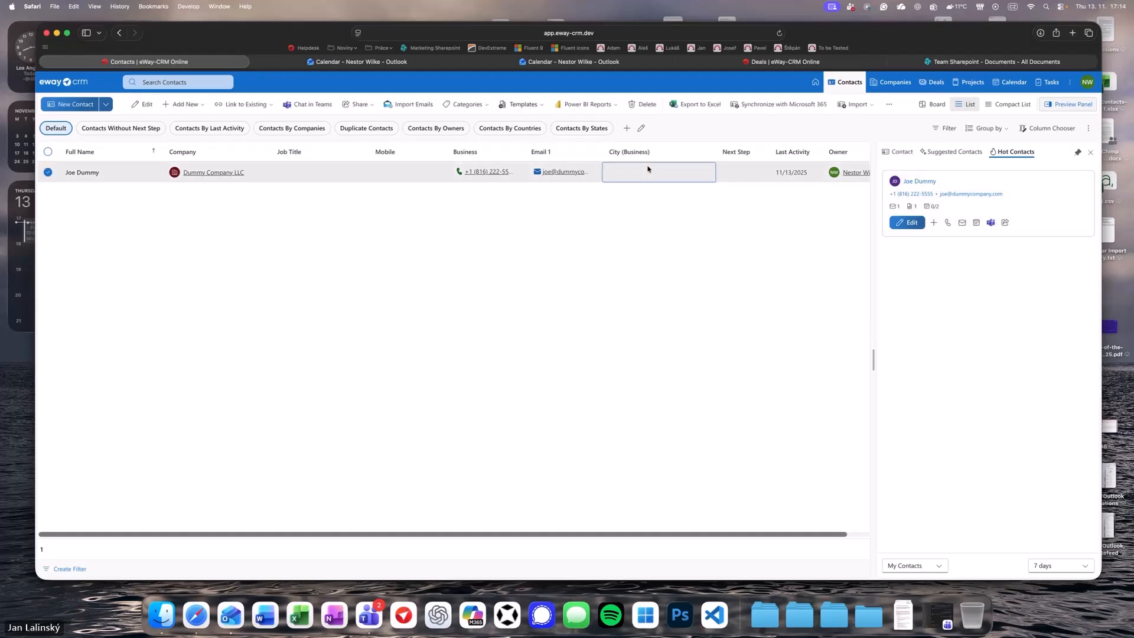
click(899, 152)
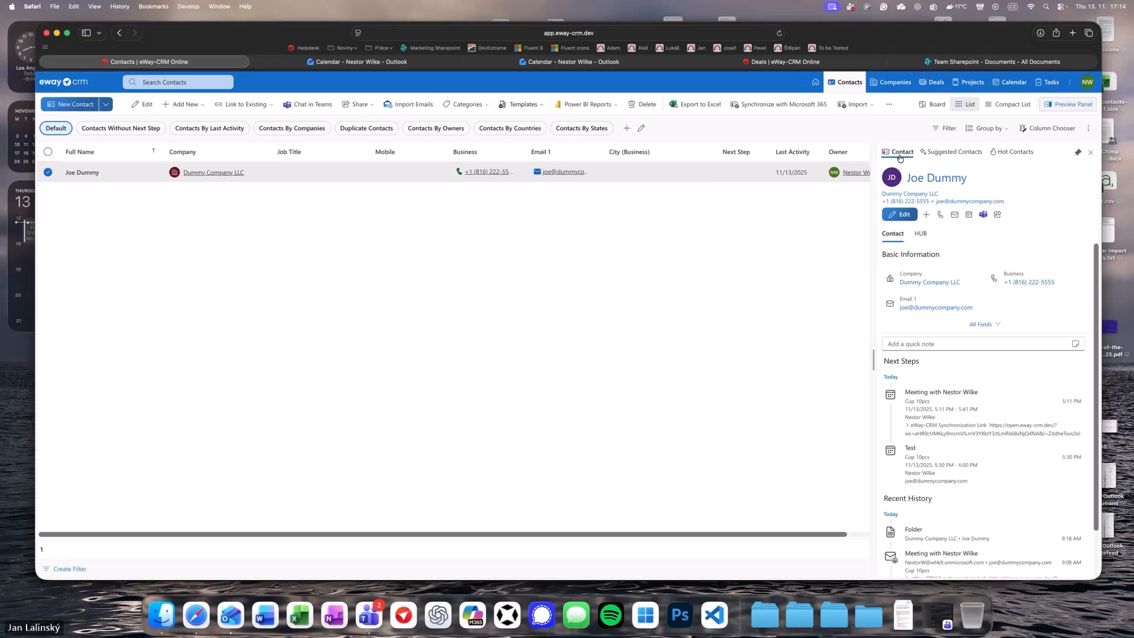
click(926, 214)
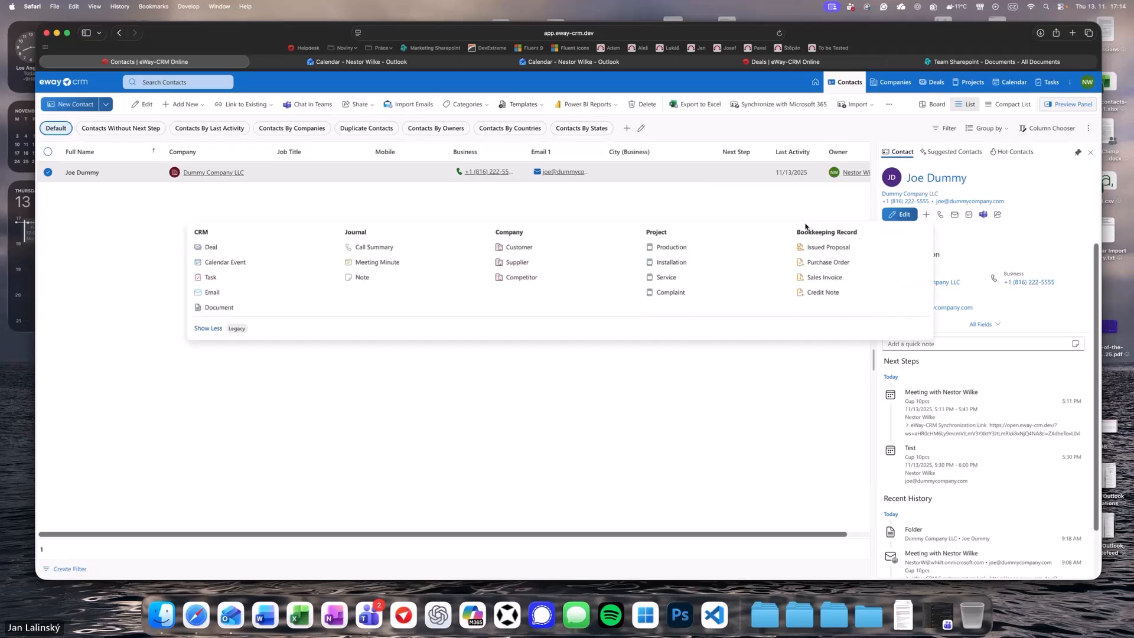
- Start a new Document for the contact and choose Add Document > Add URL
click(224, 307)
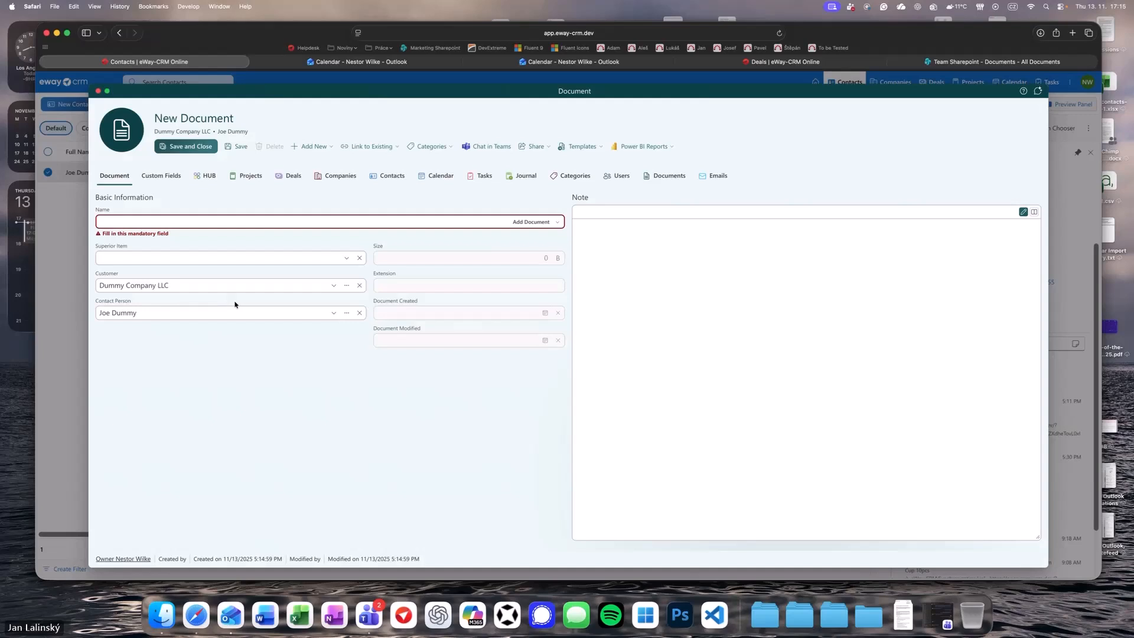
click(531, 222)
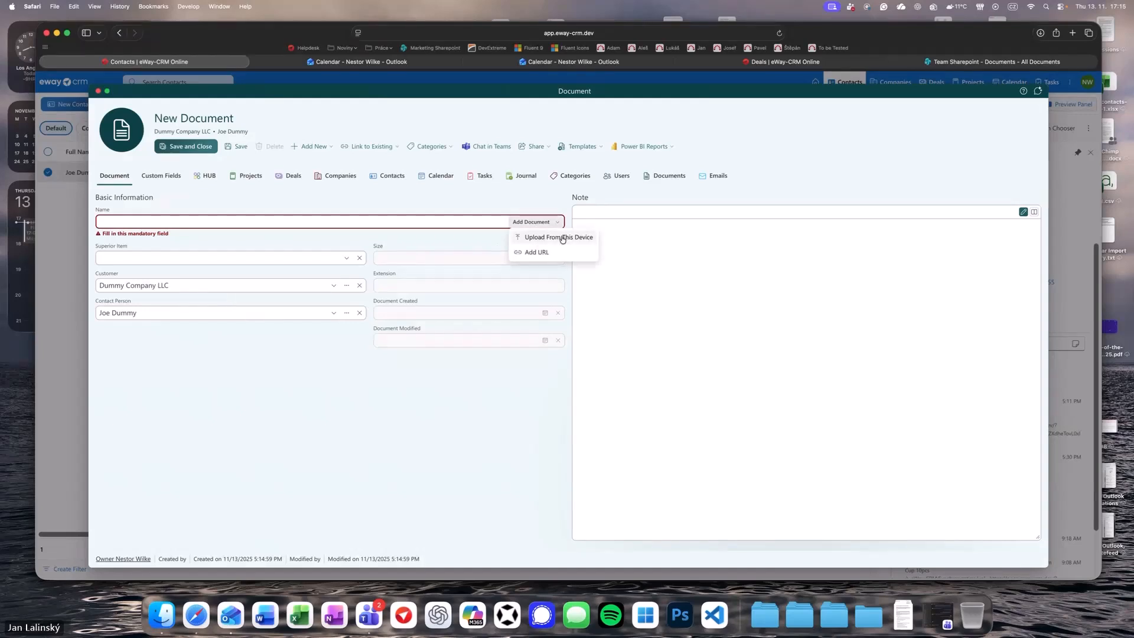
click(544, 254)
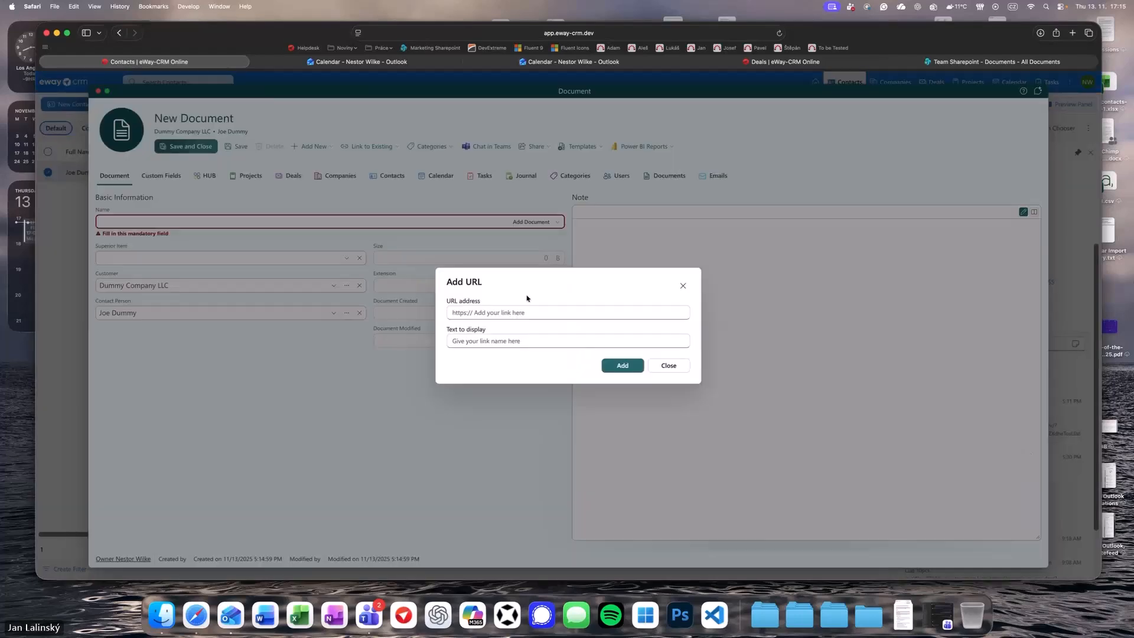
- Copy a sharing link to the Companies folder in SharePoint
click(985, 57)
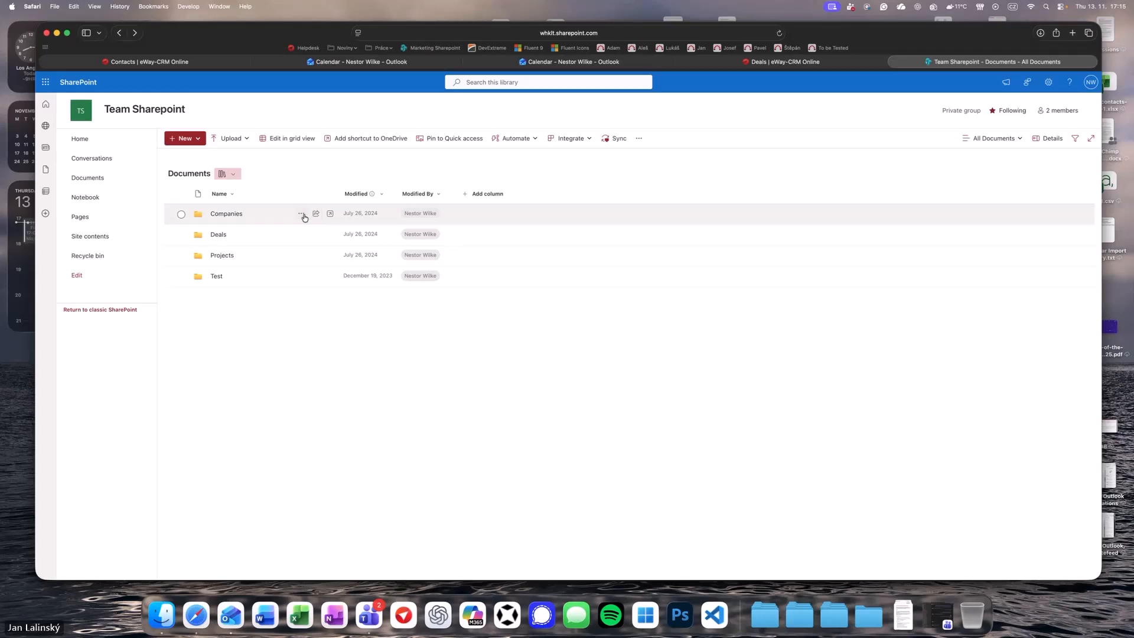
click(301, 214)
click(324, 232)
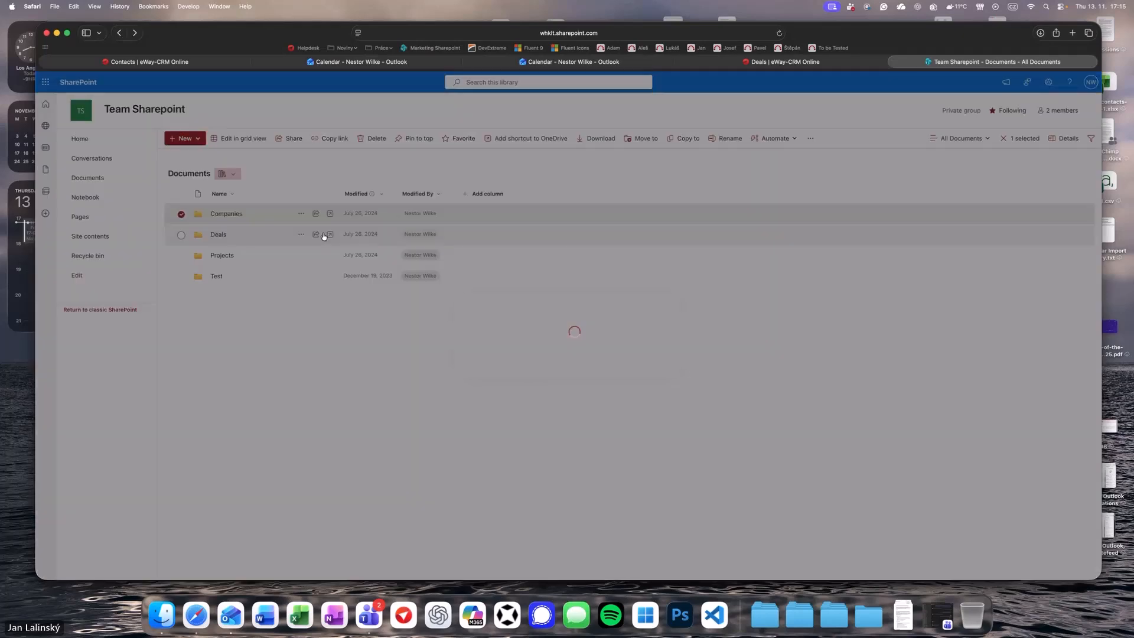
click(646, 327)
- Paste the SharePoint link as the URL, set its display text to 'Folder', and save the document
click(207, 60)
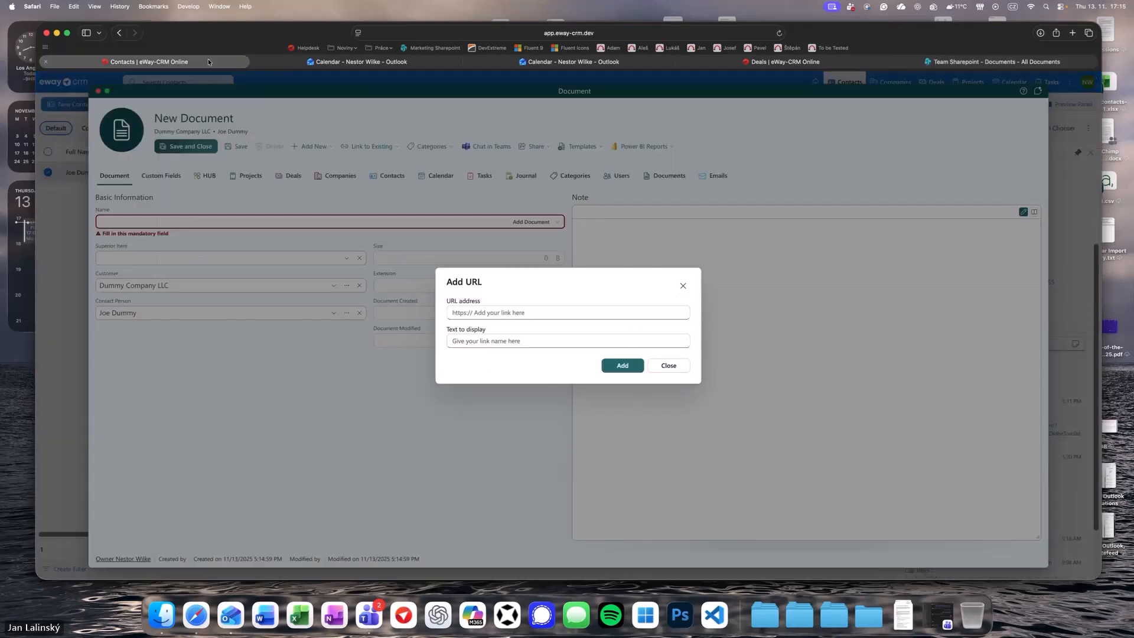
click(499, 312)
key(super+v)
click(487, 340)
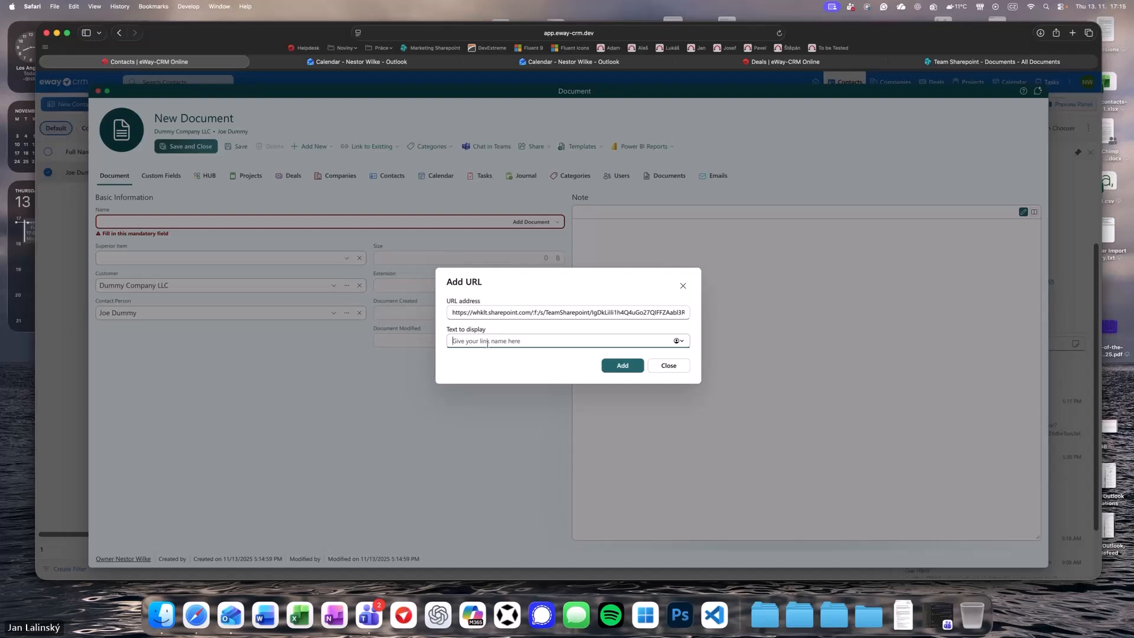
text(Folder)
click(617, 367)
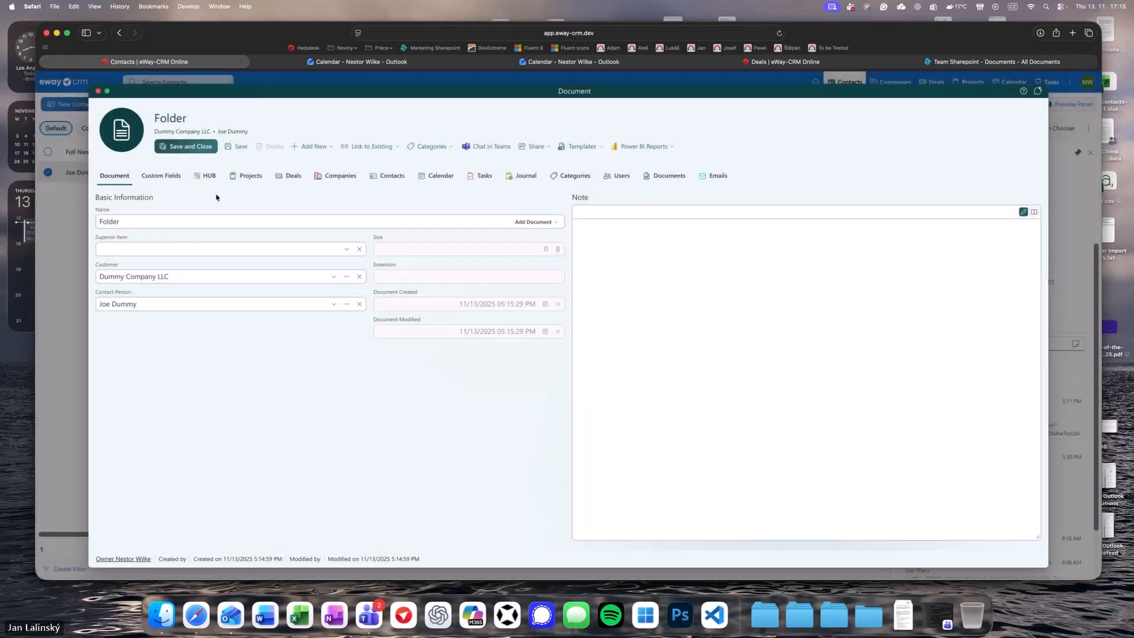
click(238, 147)
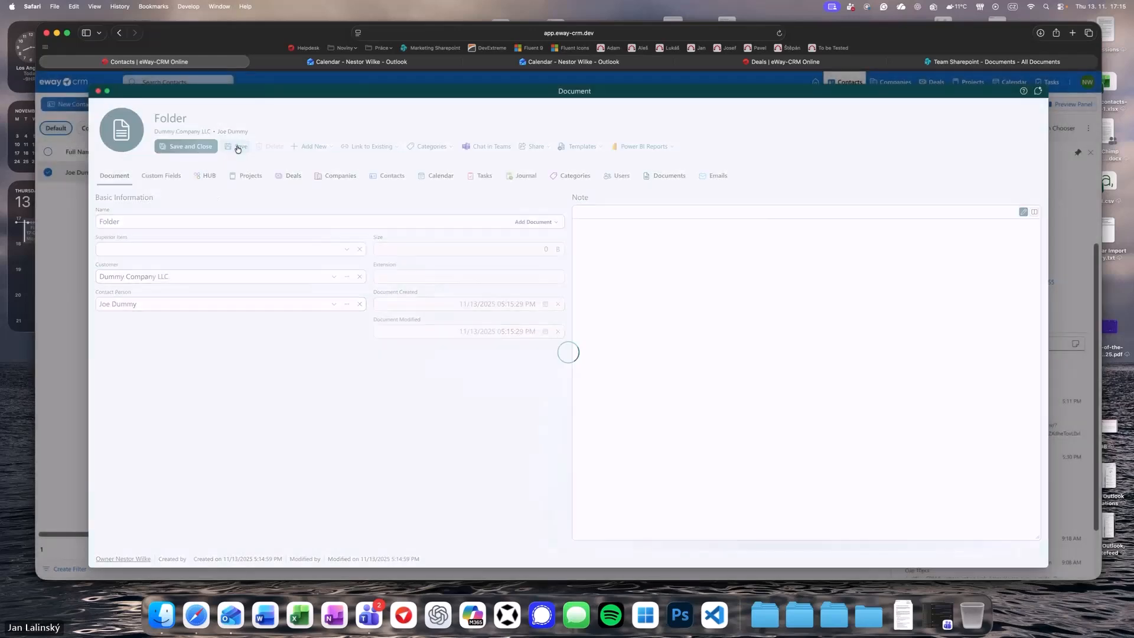
- Open the document's link to confirm it shows the SharePoint Companies folder, then return to eWay-CRM
click(321, 147)
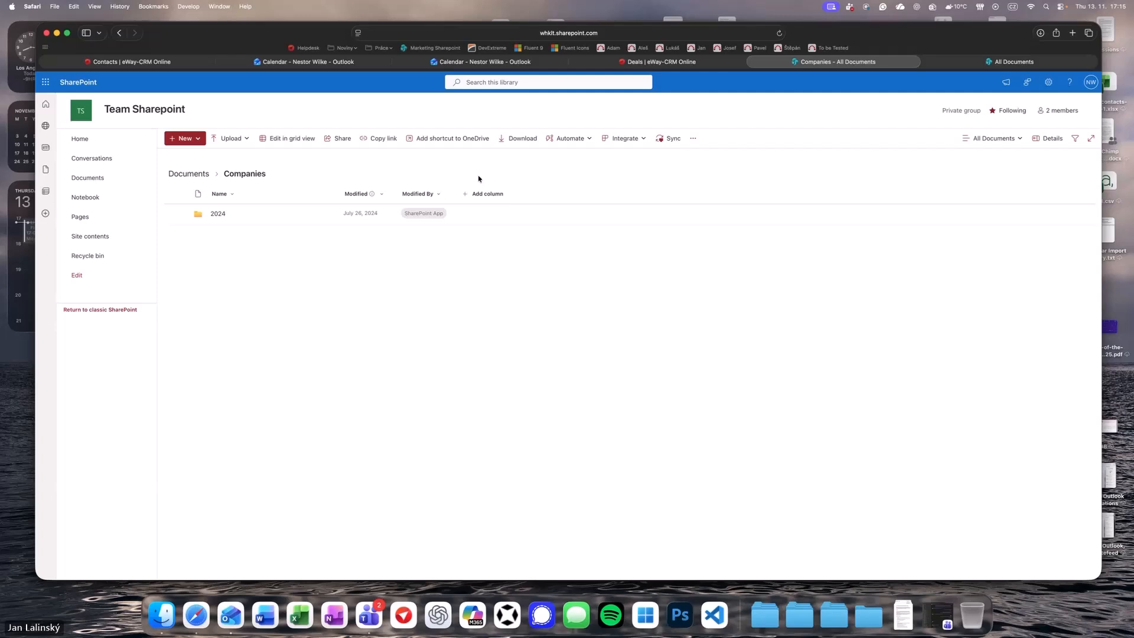
click(168, 62)
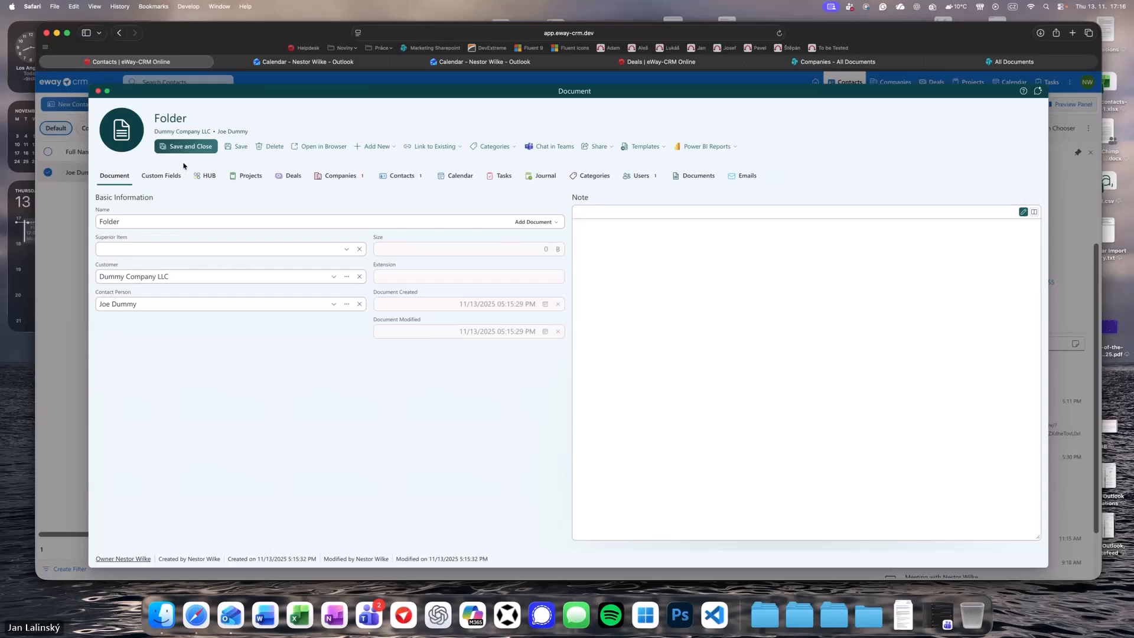
- Save and close the Folder document and open the Bookkeeping list showing Dummy Proposal
click(184, 146)
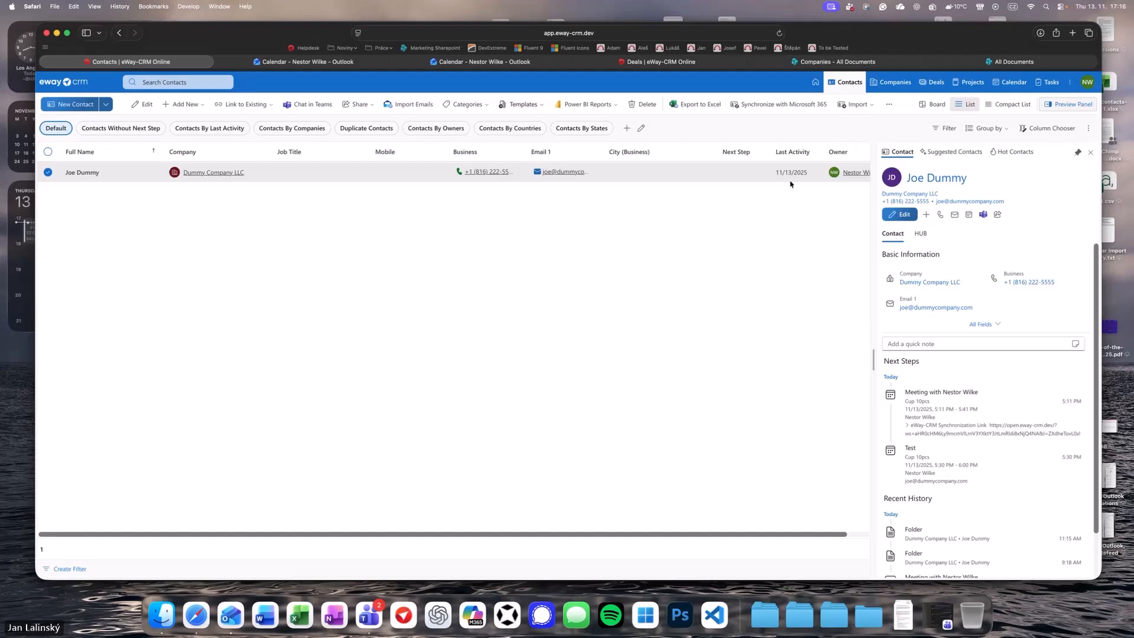
click(1074, 84)
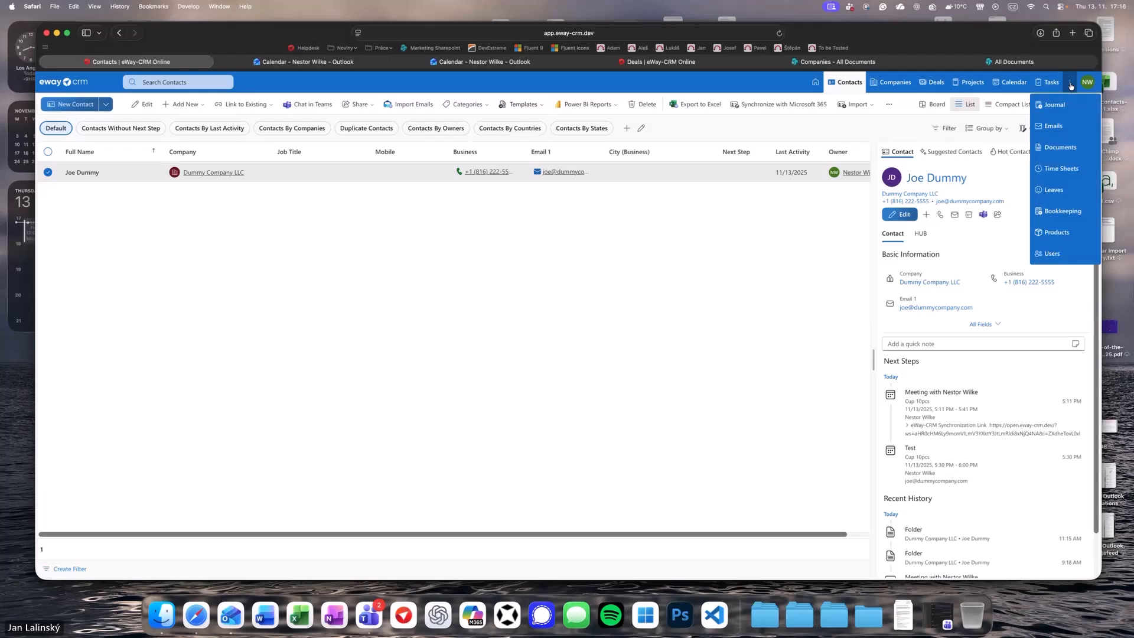
click(1076, 219)
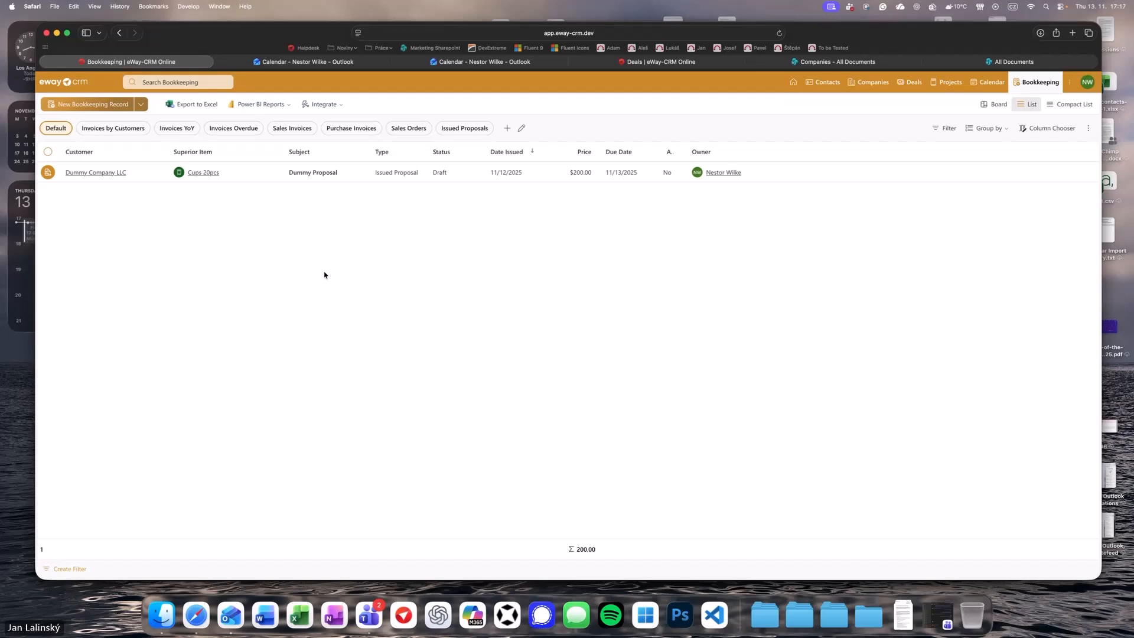
- Open Templates > Edit Templates from the Dummy Proposal row and download the Proposal template
right_click(350, 173)
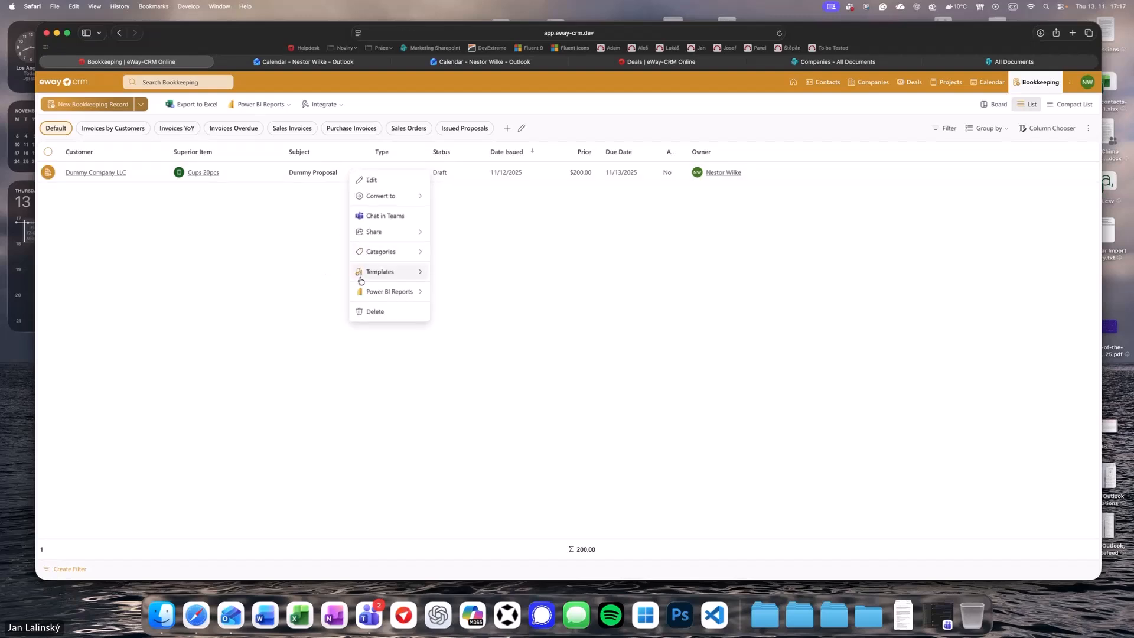
mouse_move(361, 278)
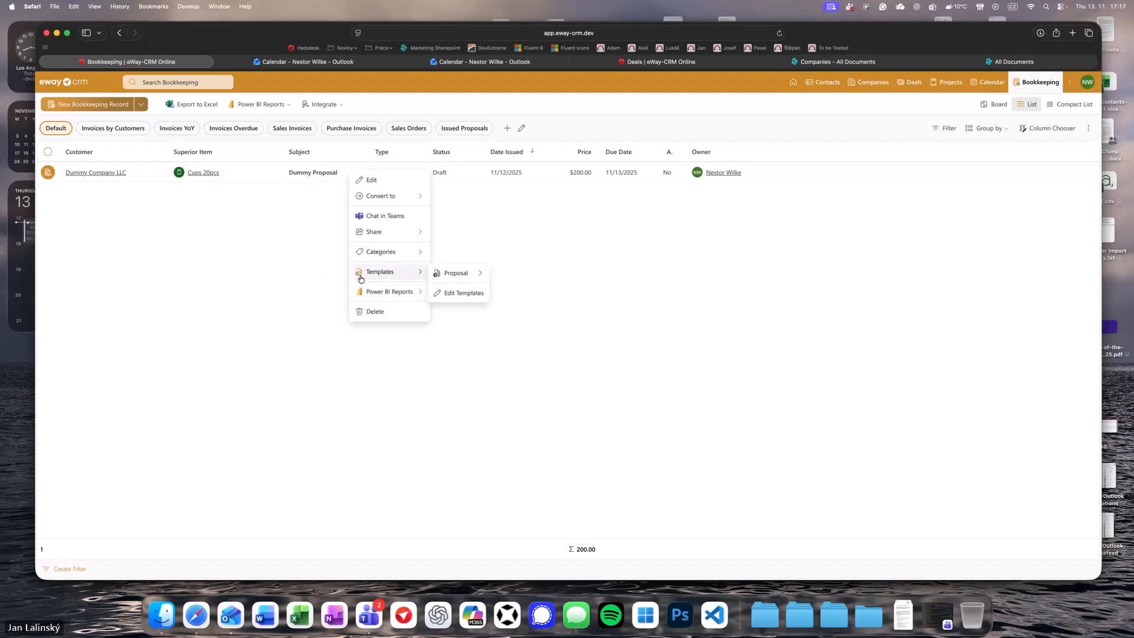
click(460, 293)
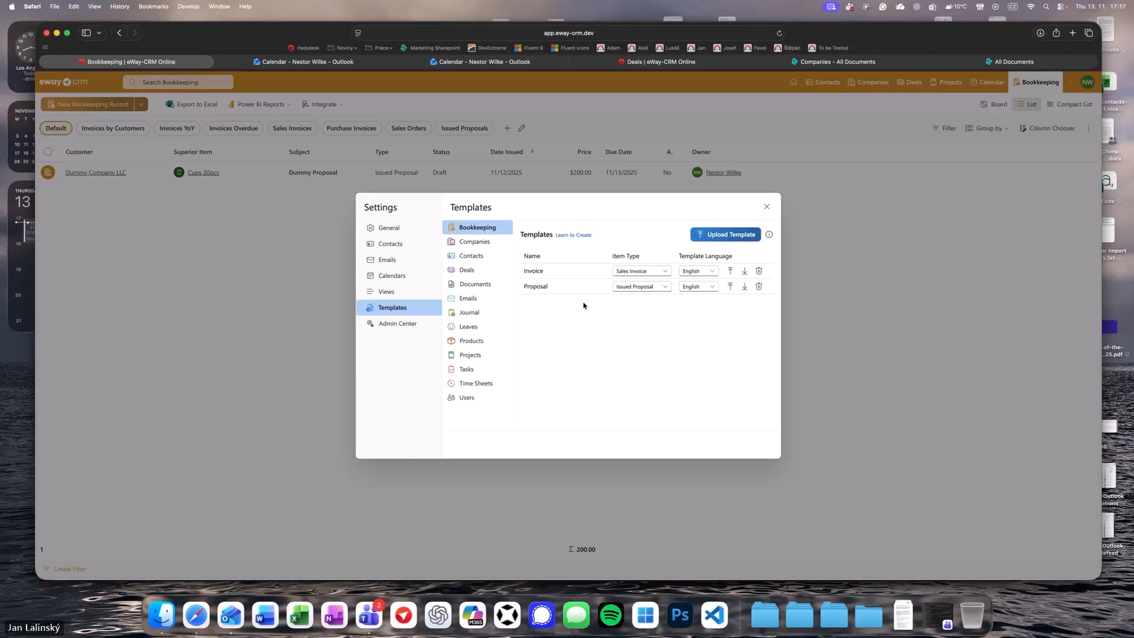
click(745, 287)
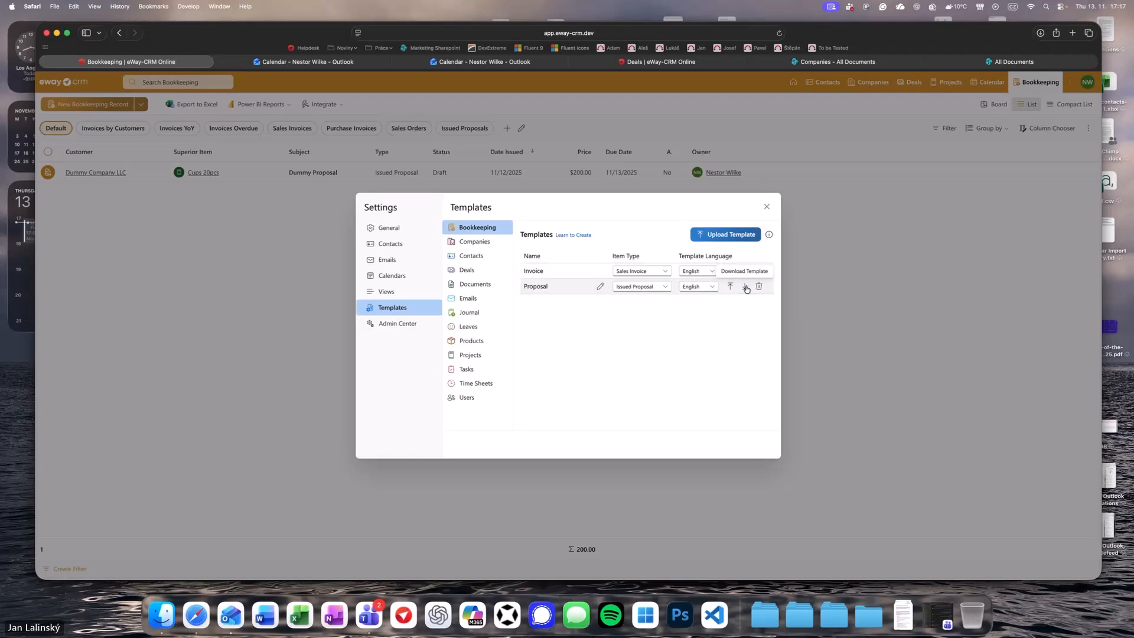
- Close Settings and export the Dummy Proposal to Word with the Proposal template
click(766, 207)
right_click(355, 173)
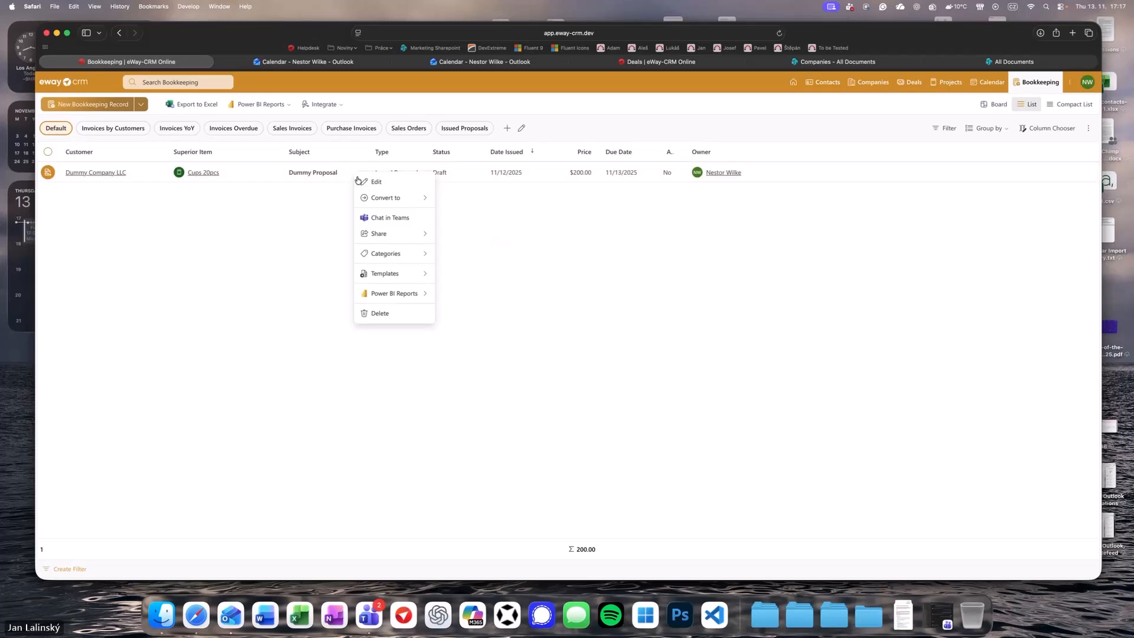
mouse_move(393, 273)
mouse_move(461, 275)
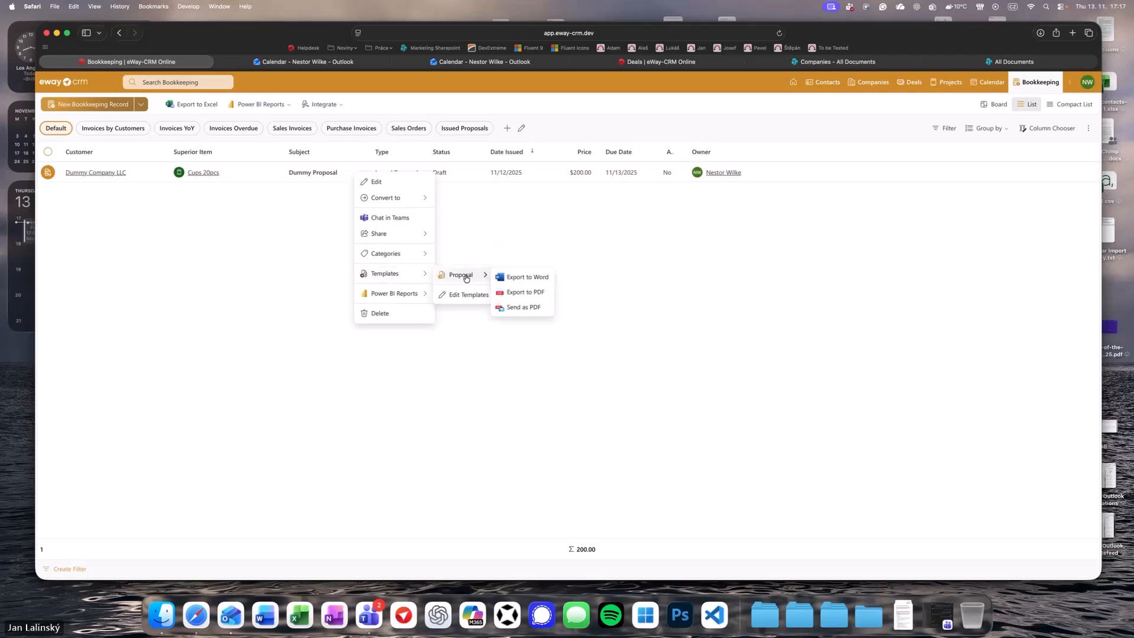
click(528, 277)
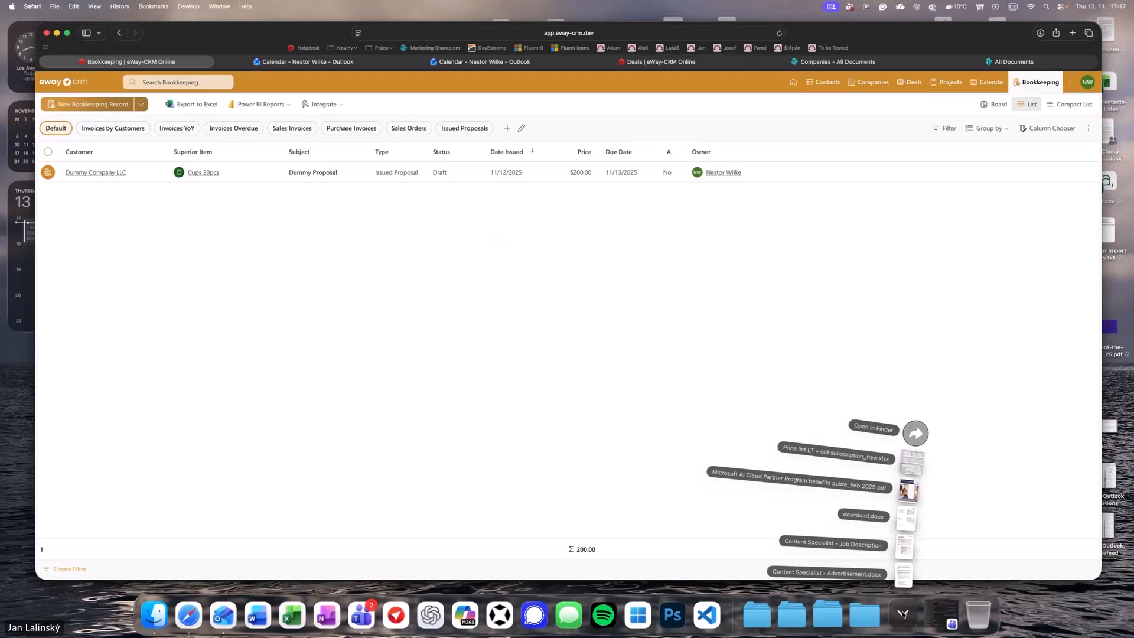
- Open download.docx in Word, select its $CURRENT_ITEM[ID] placeholder, then open the Dummy Proposal record
click(906, 518)
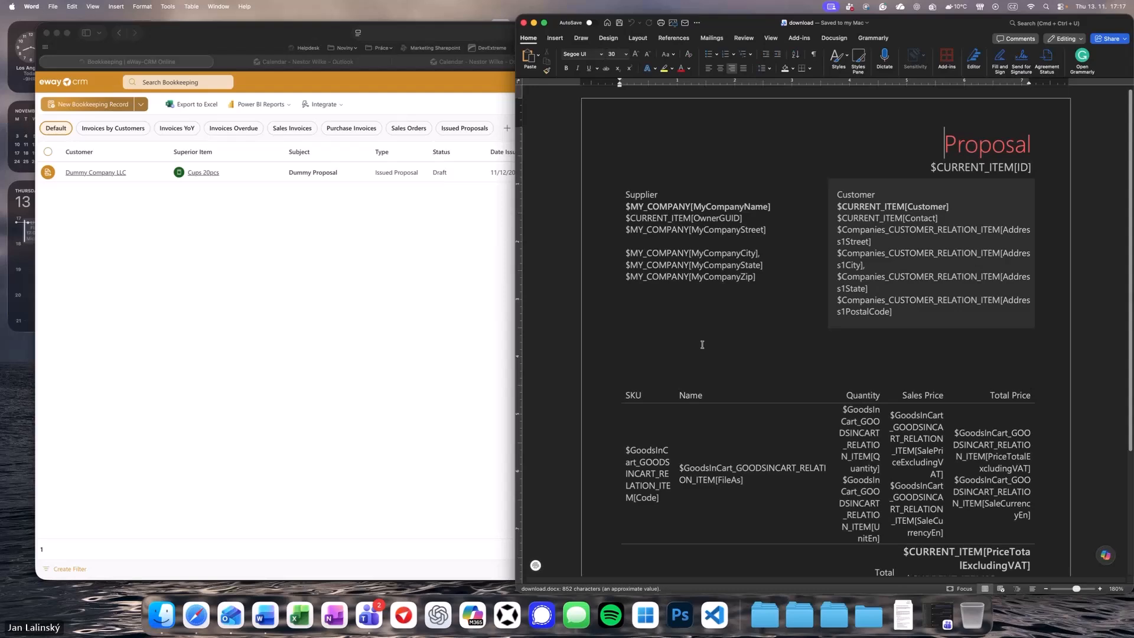
double_click(1001, 166)
drag(1001, 166, 1047, 184)
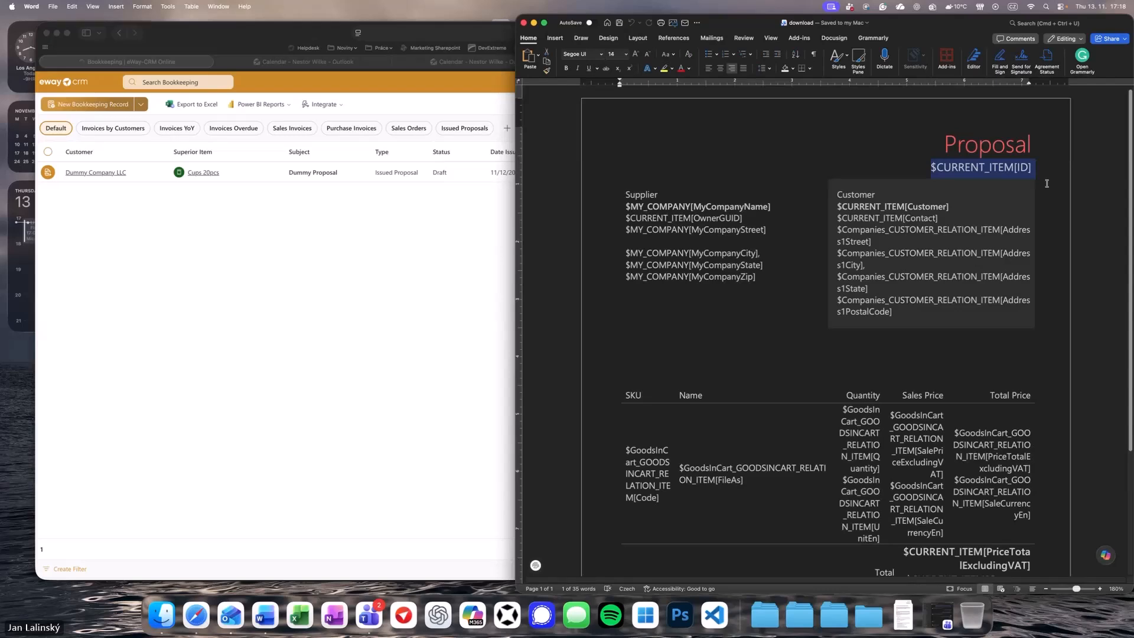
click(400, 240)
double_click(243, 169)
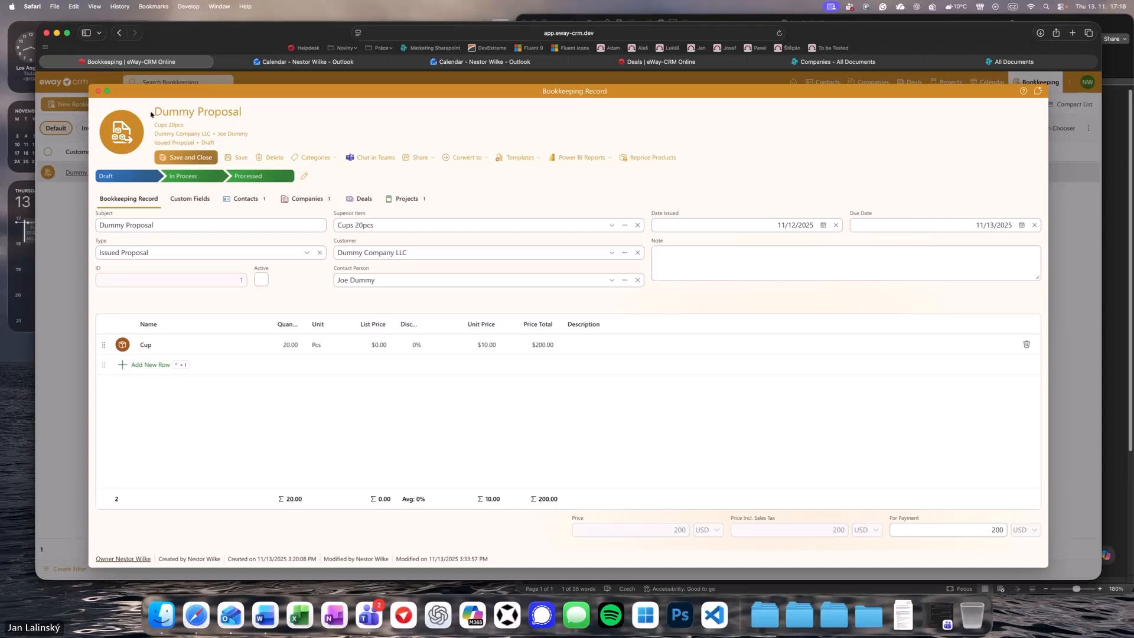
- Close the record and copy the ValidUntil DB name from Admin Center's Bookkeeping fields
click(97, 94)
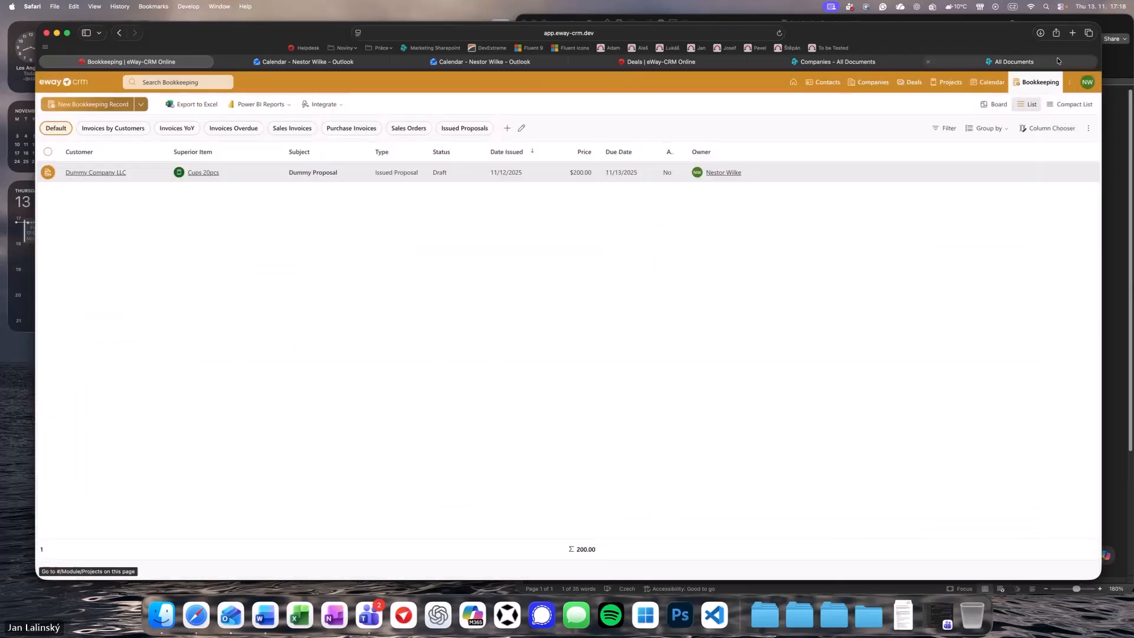
click(1087, 82)
click(1039, 168)
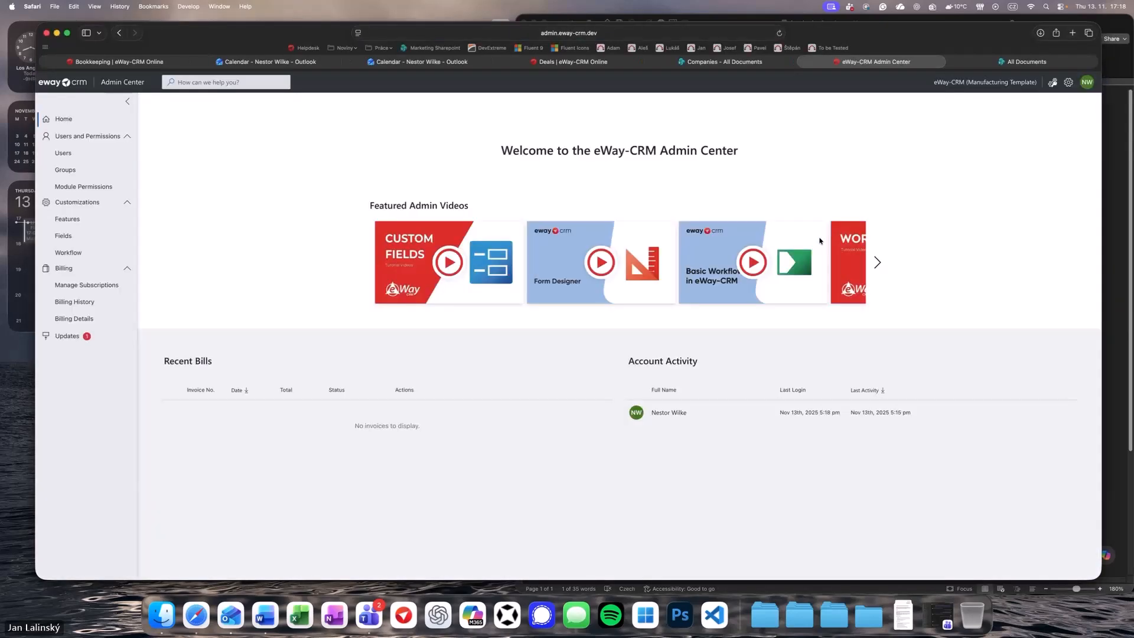
click(64, 238)
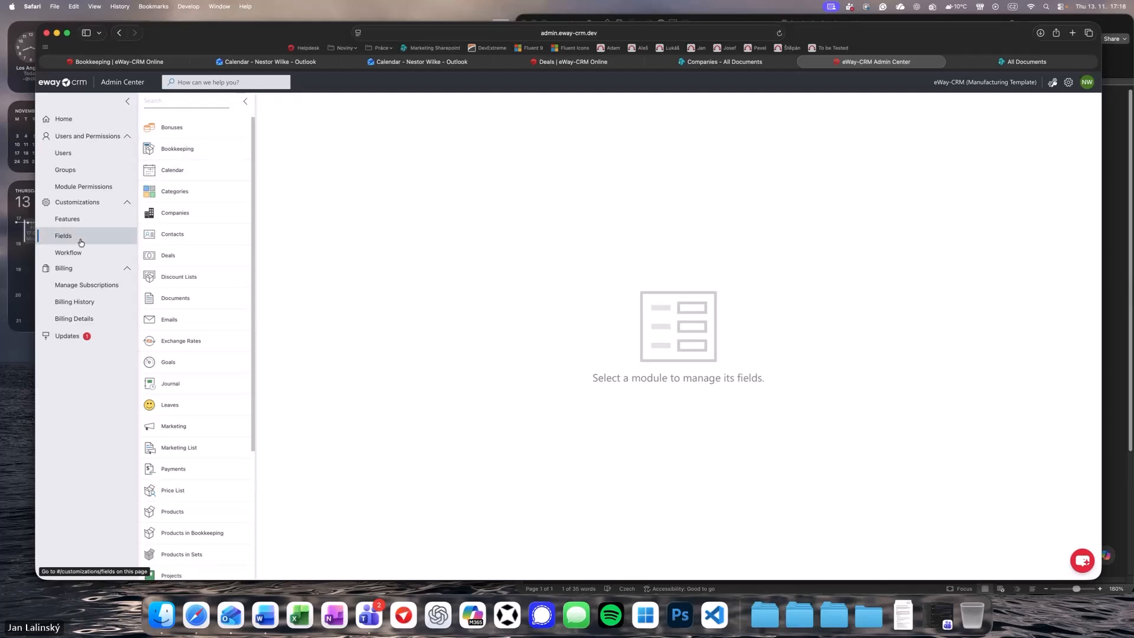
click(174, 156)
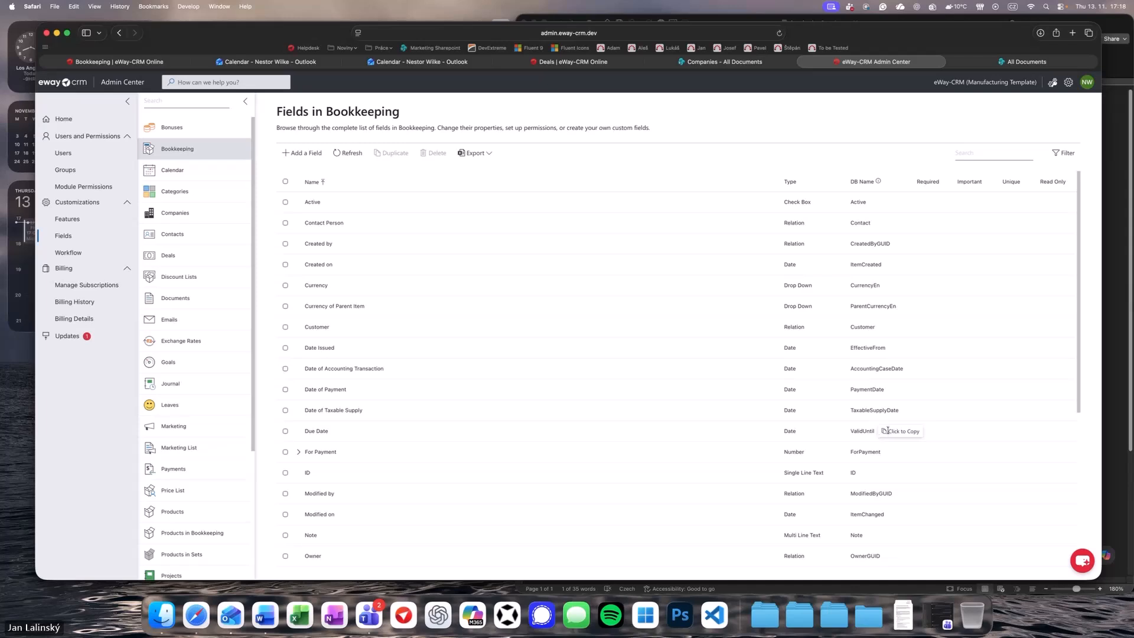
click(863, 433)
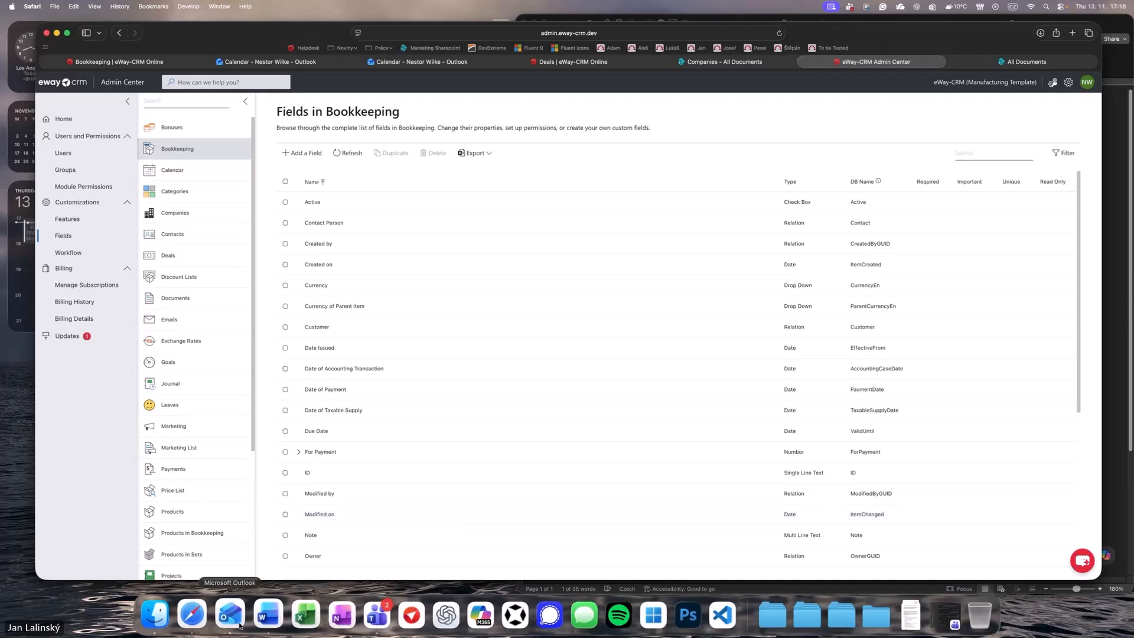
- Add 'Valid Until: $CURRENT_ITEM[ValidUntil]' on a new line below the ID placeholder and save
click(257, 619)
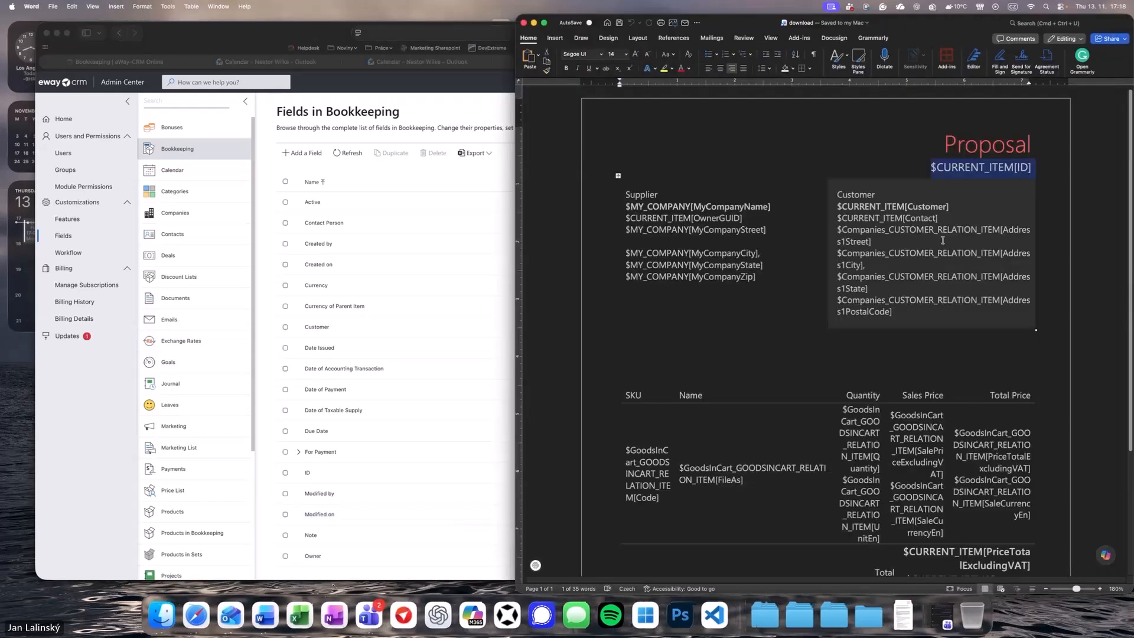
click(1034, 167)
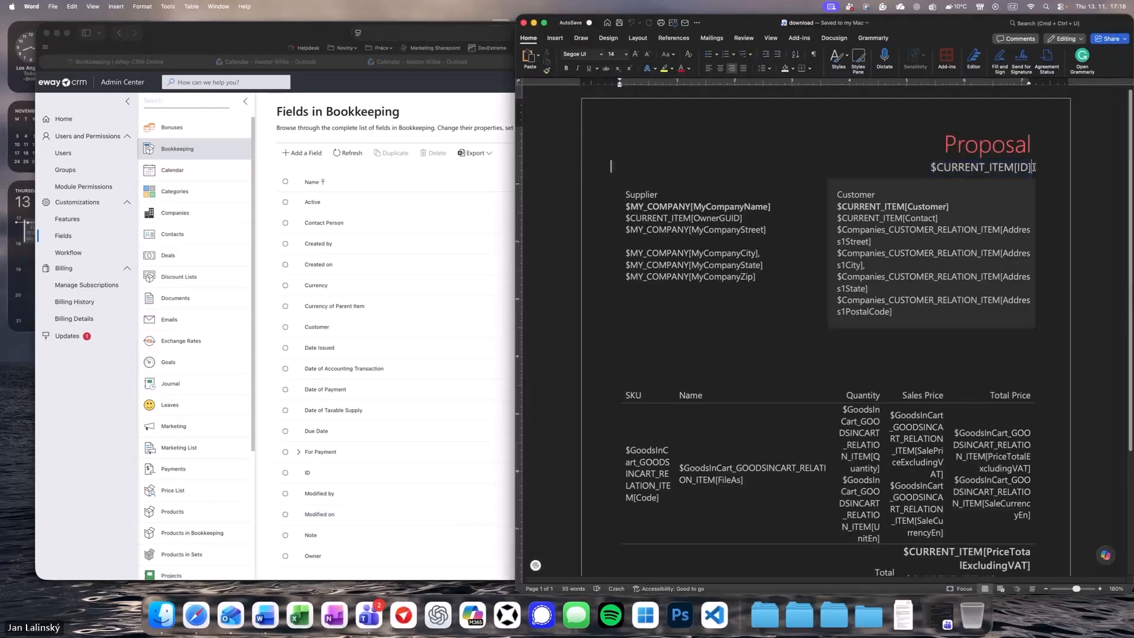
key(Return)
text(Valid )
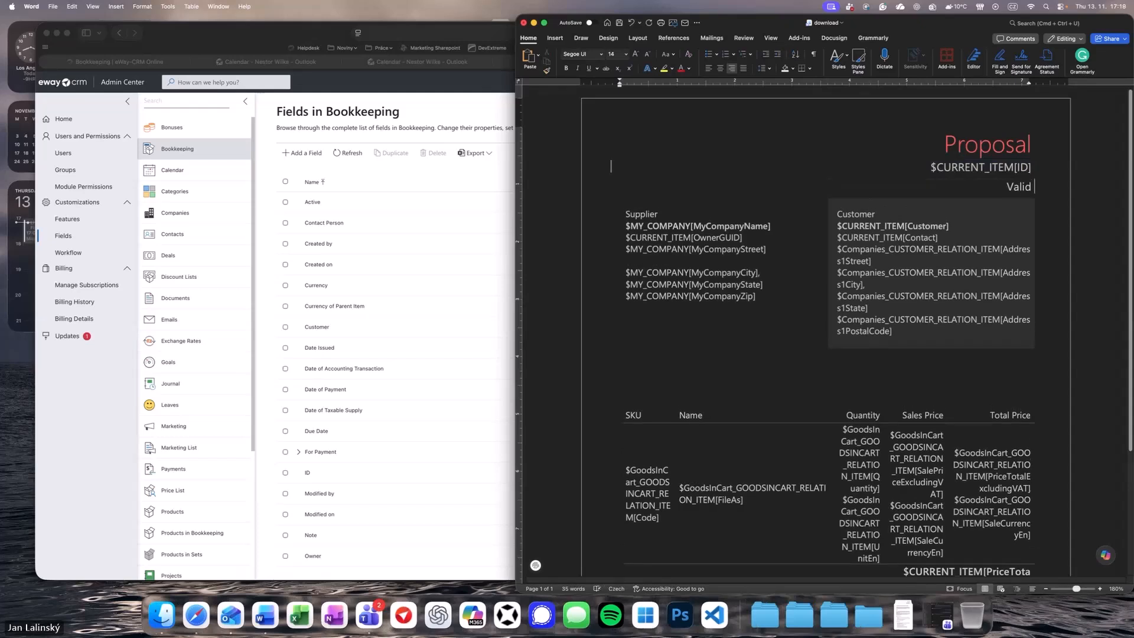
text(Until: $CURRENT_ITEM)
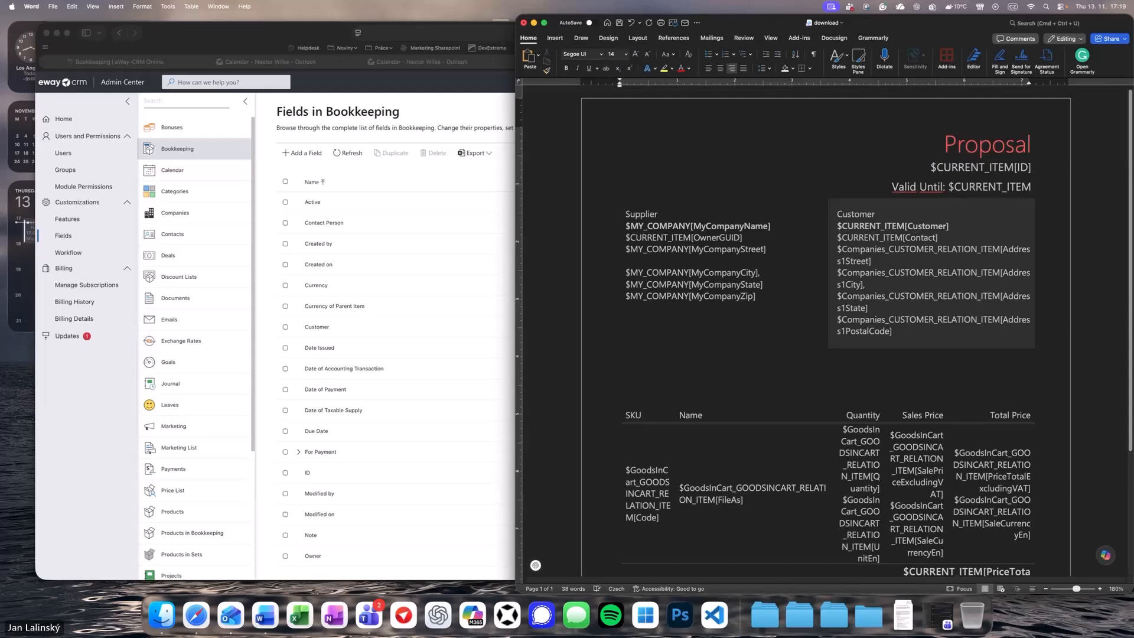
text([ValidUntil])
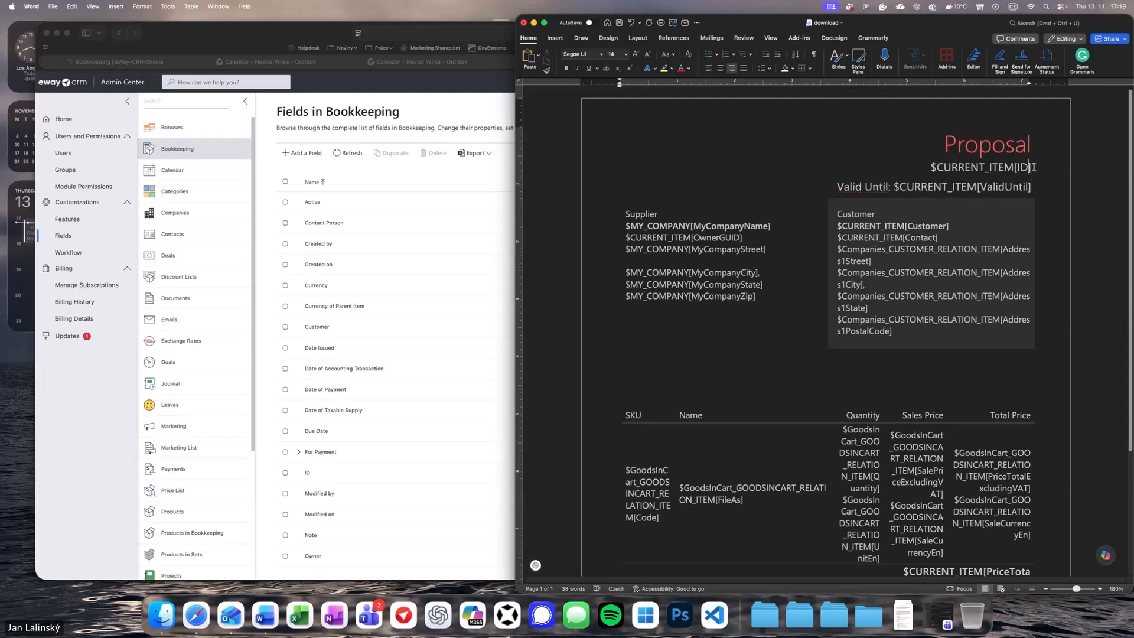
key(super+s)
click(254, 32)
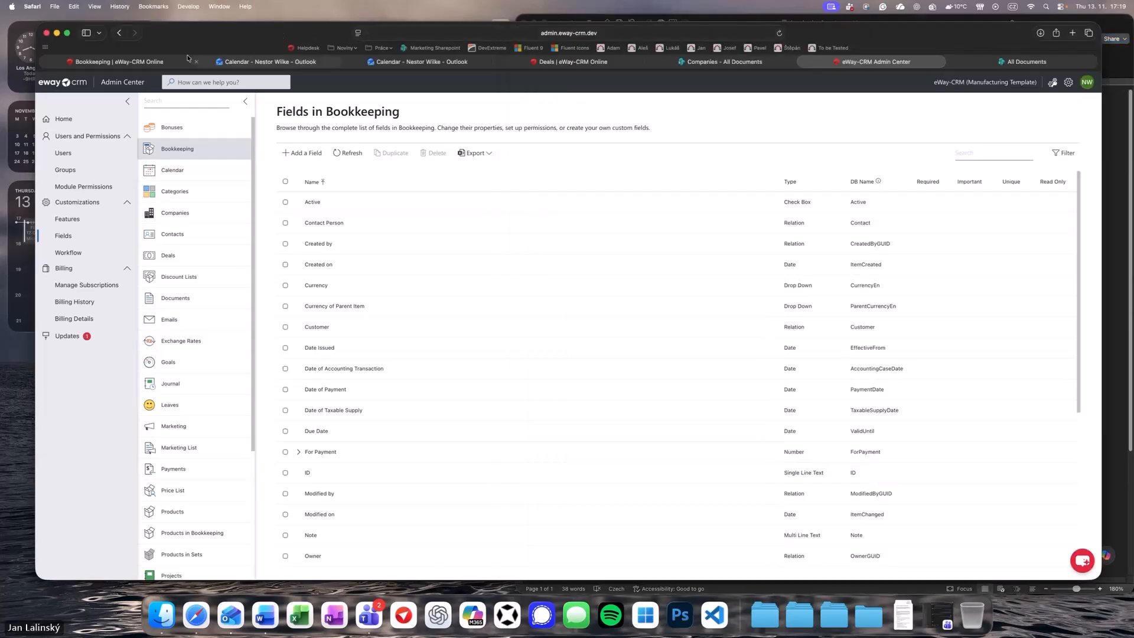
- Open the Bookkeeping template settings from the Dummy Proposal's context menu
click(187, 59)
right_click(265, 176)
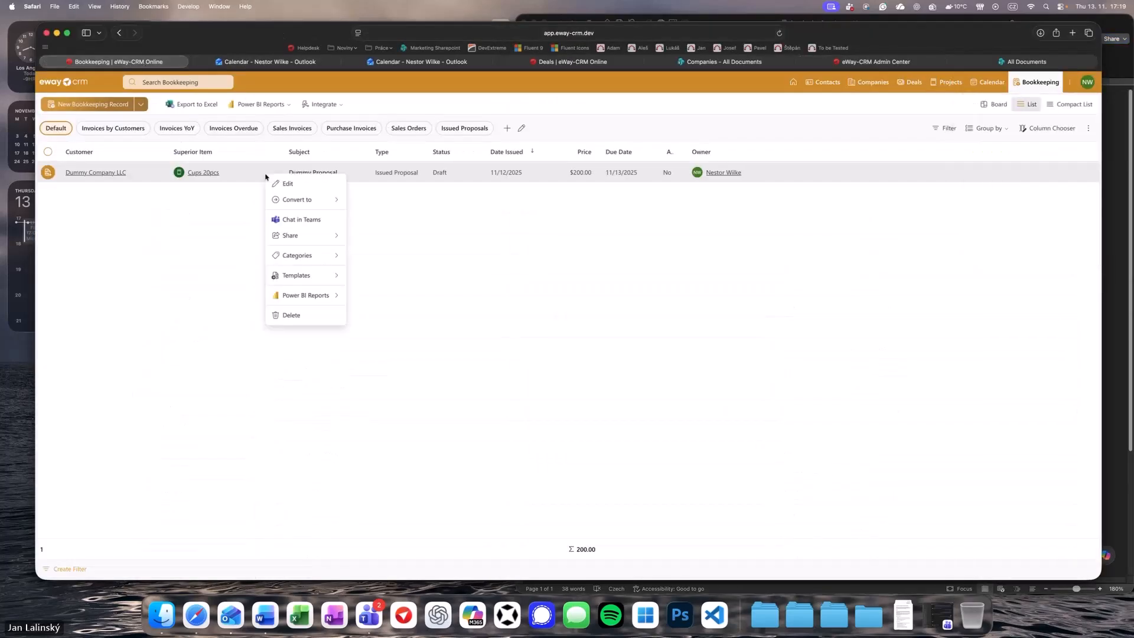
mouse_move(323, 283)
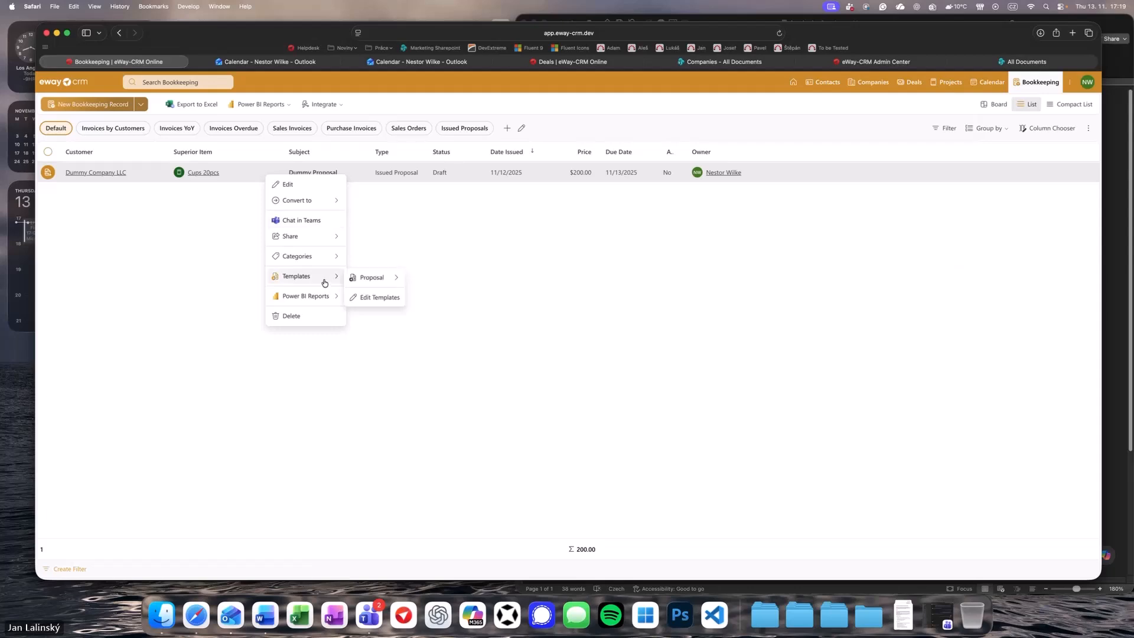
click(379, 300)
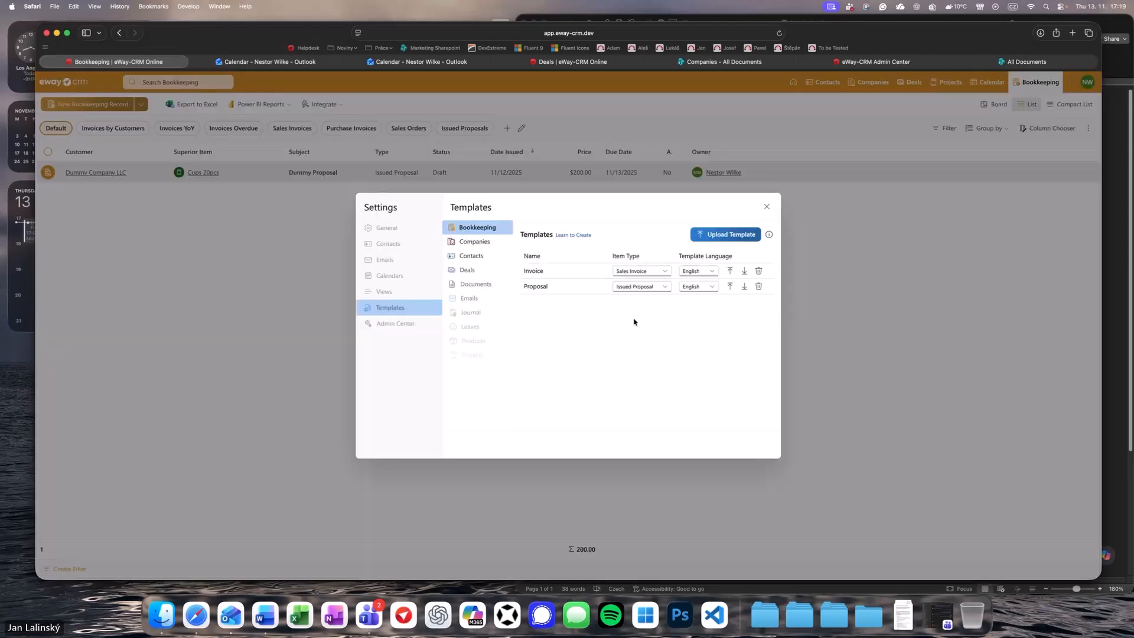
- Upload download.docx as a template named 'Proposal with Expiration Date' and save it
click(714, 234)
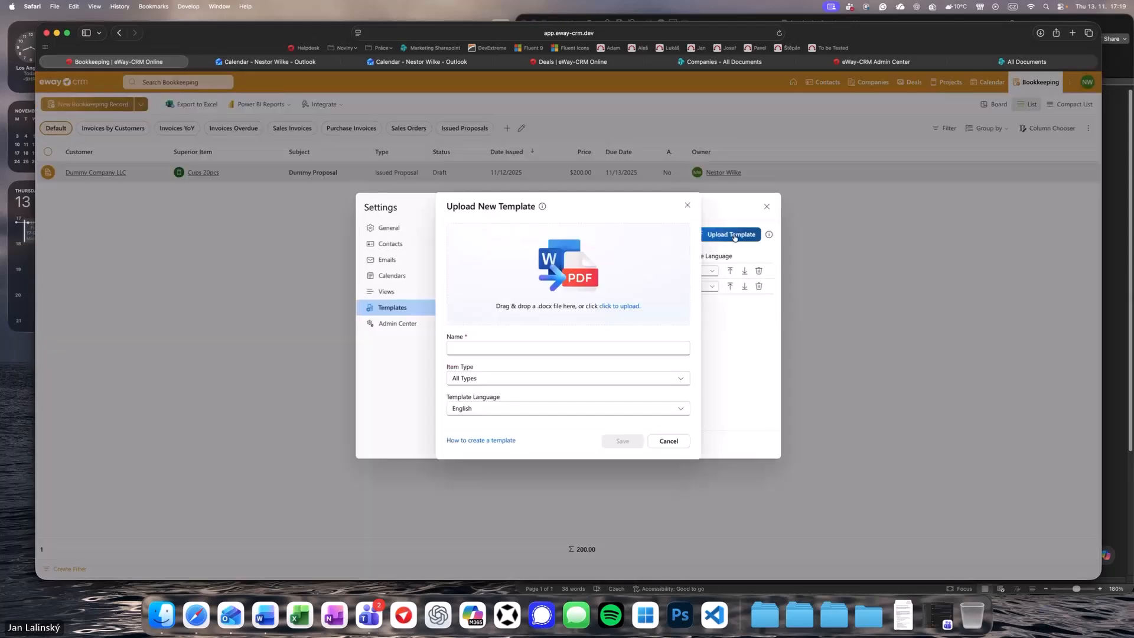
click(616, 307)
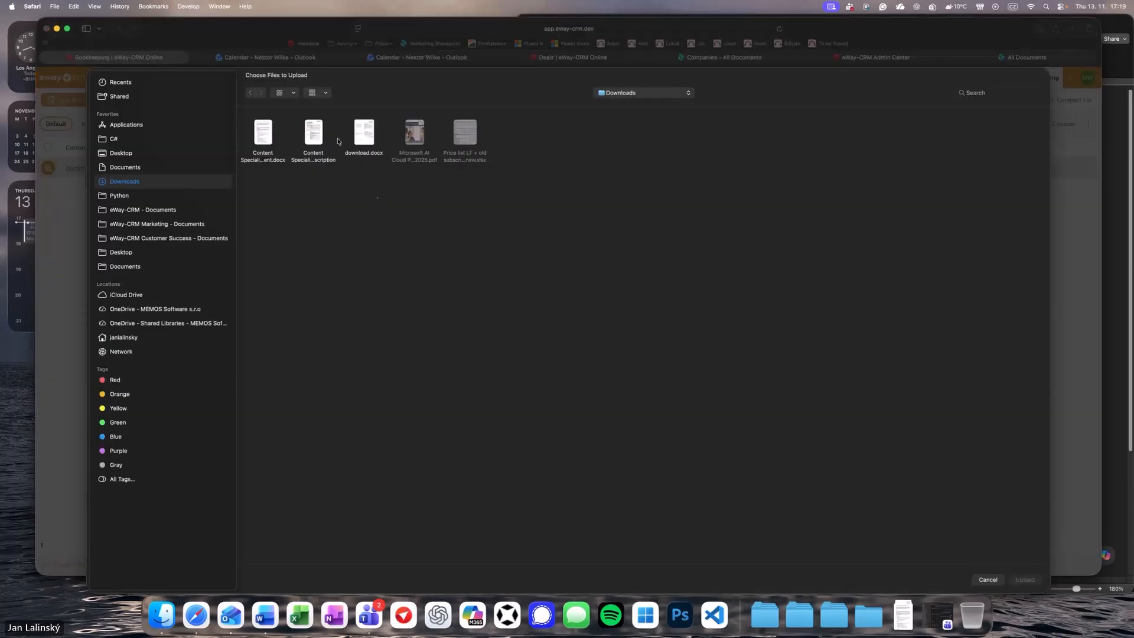
click(359, 133)
double_click(359, 133)
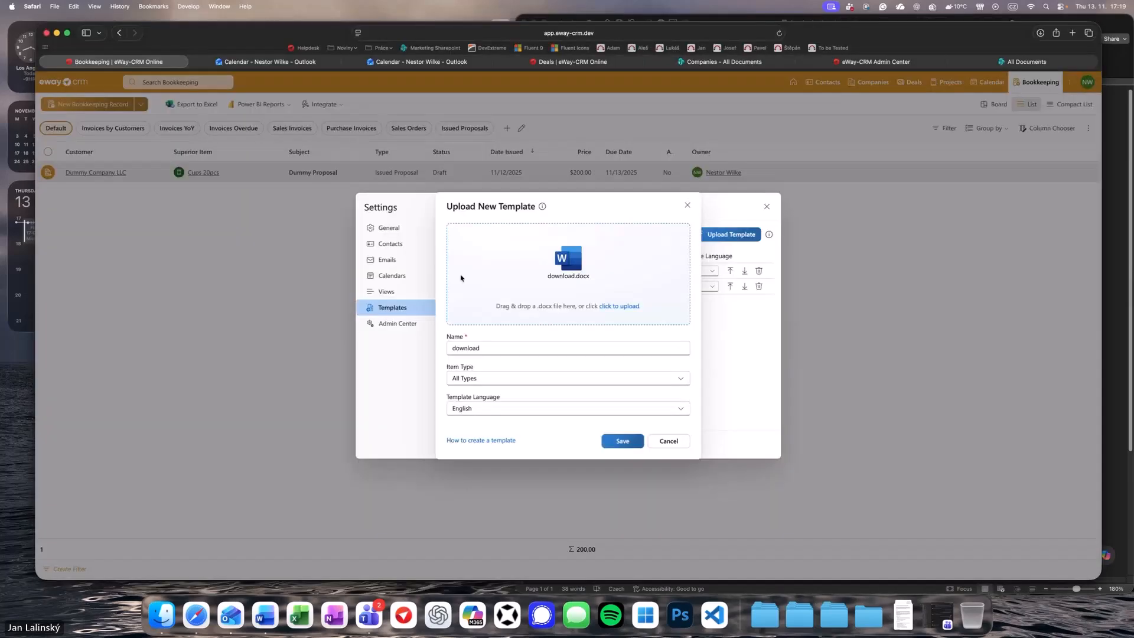
text(Prop)
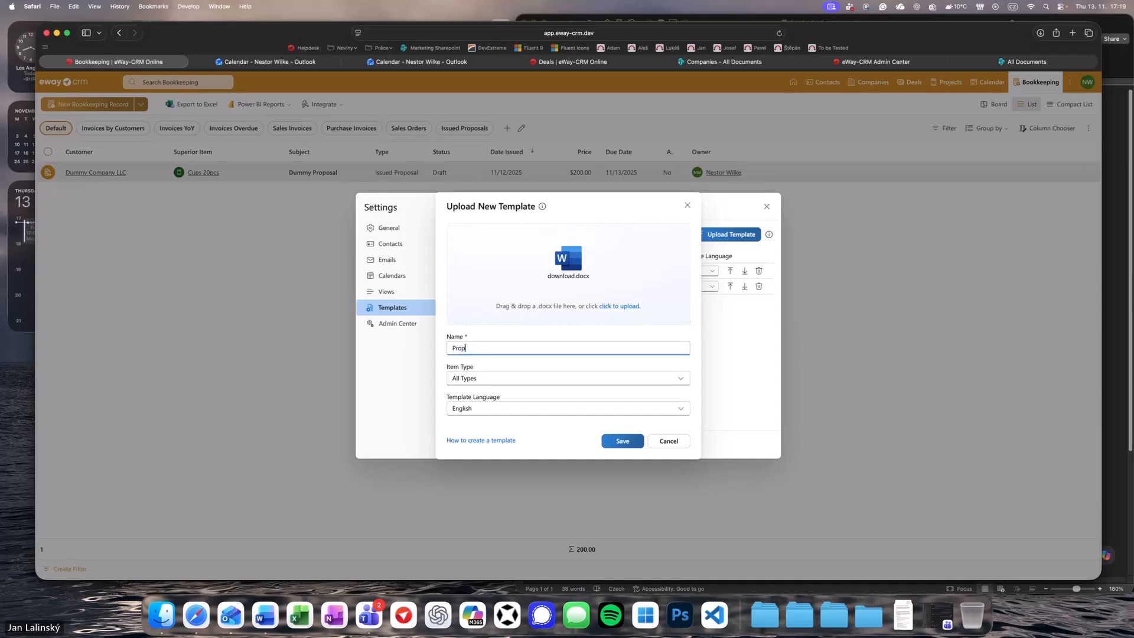
text(osal with Expiration Date)
click(637, 443)
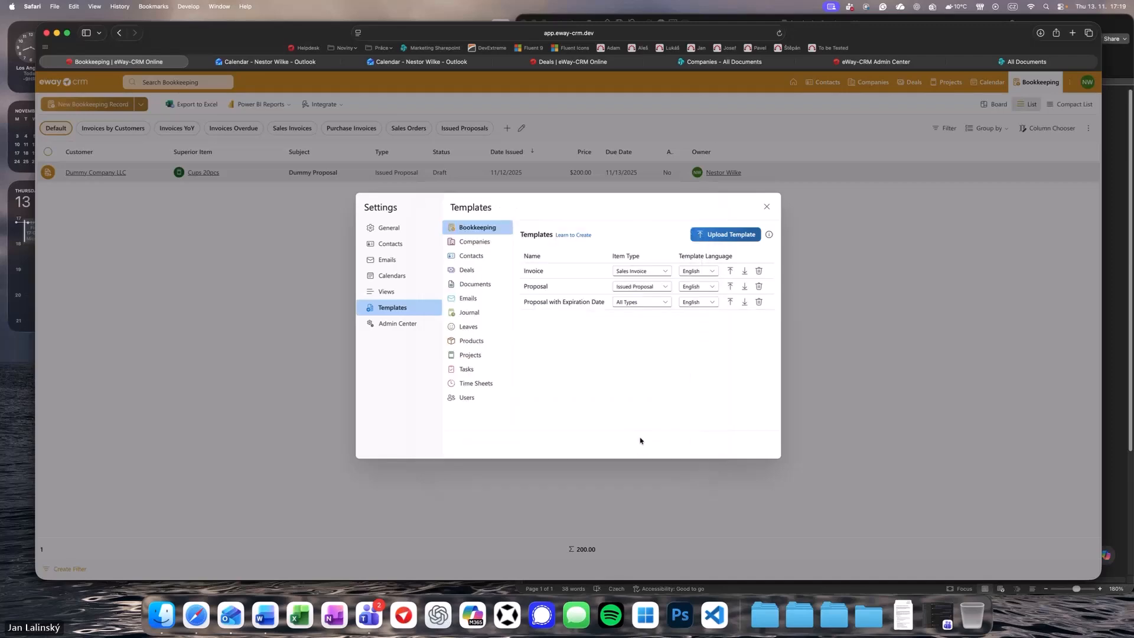
- Export the Dummy Proposal with the Proposal with Expiration Date template and open the downloaded file
click(766, 207)
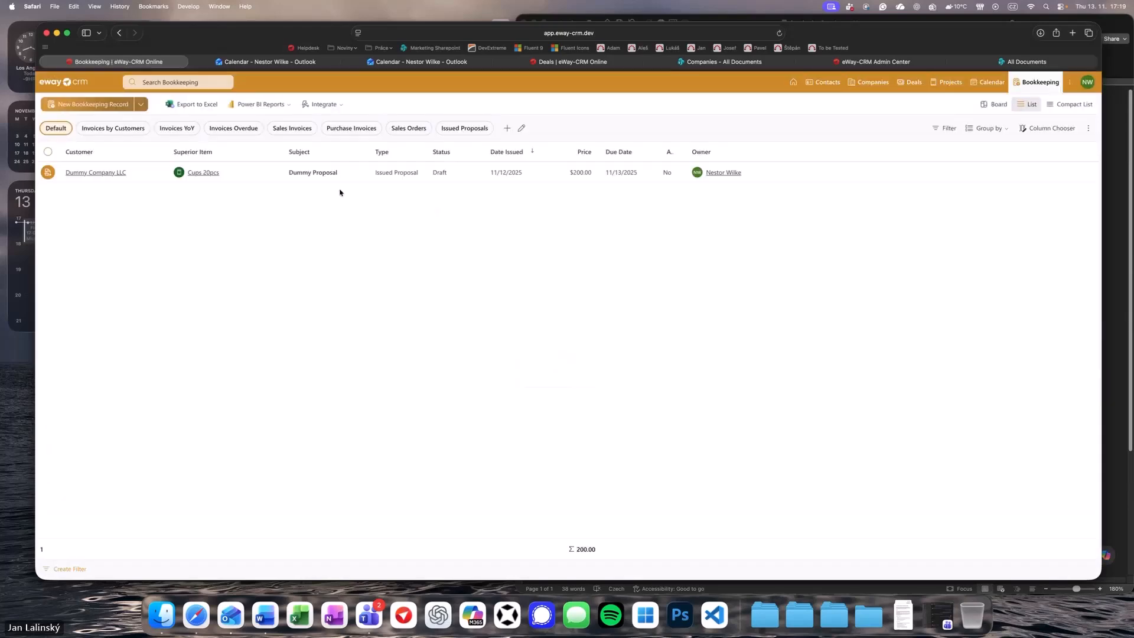
right_click(269, 172)
mouse_move(294, 273)
mouse_move(401, 292)
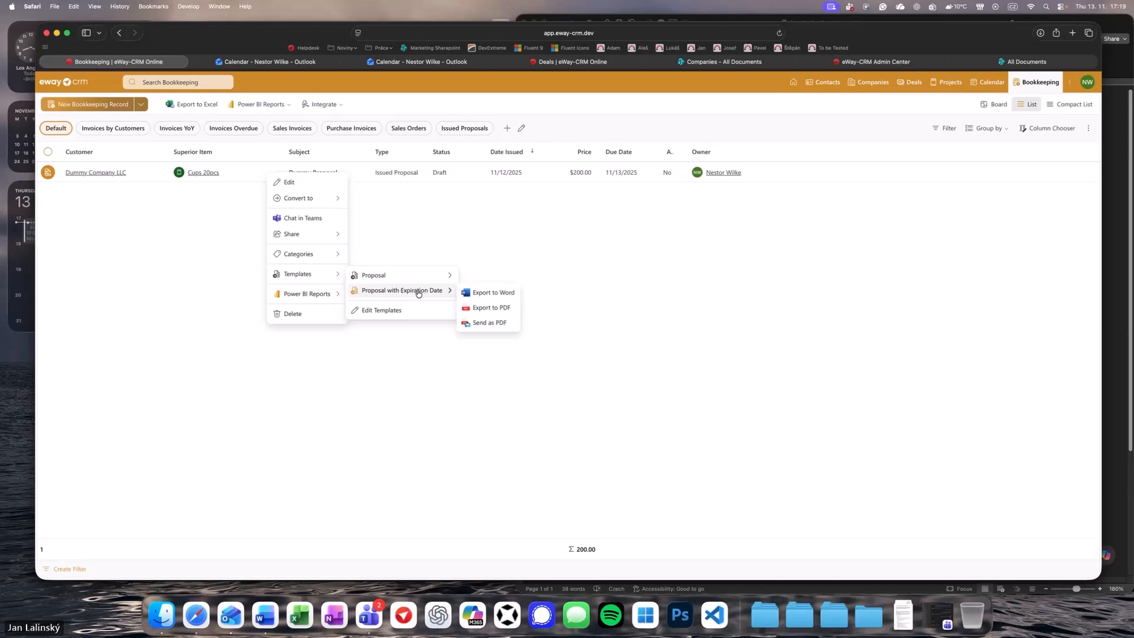
click(492, 293)
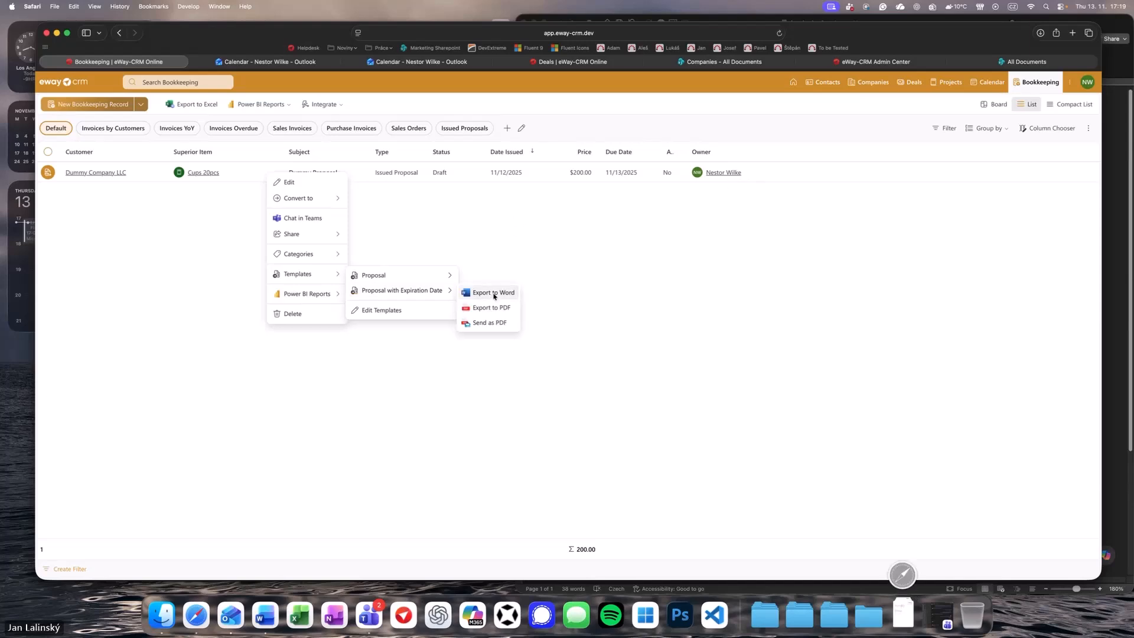
click(899, 619)
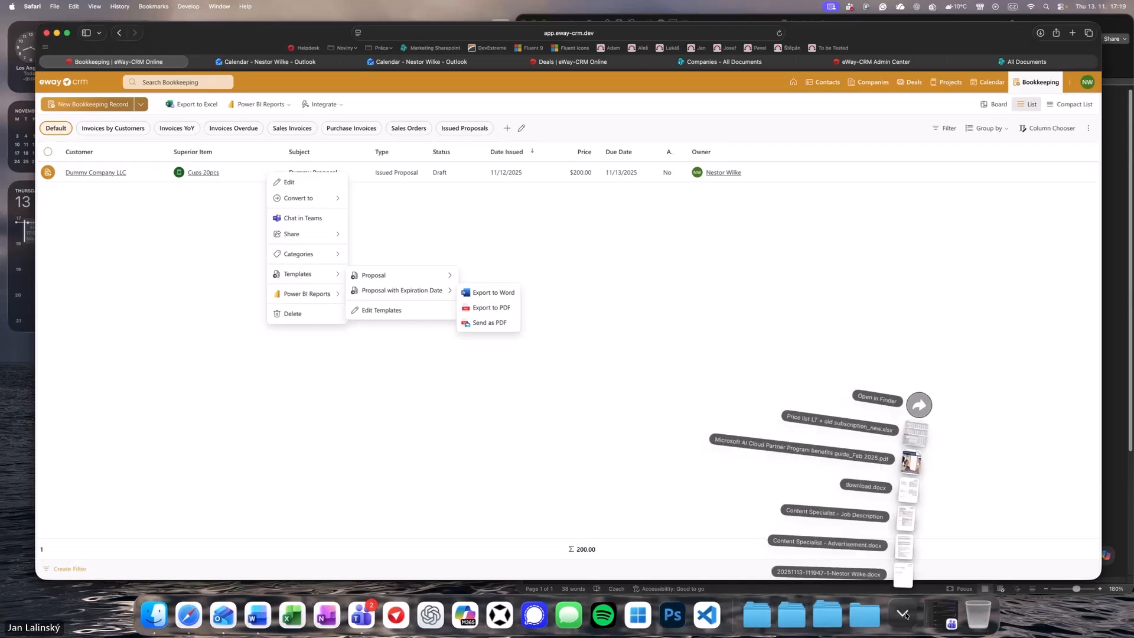
click(907, 581)
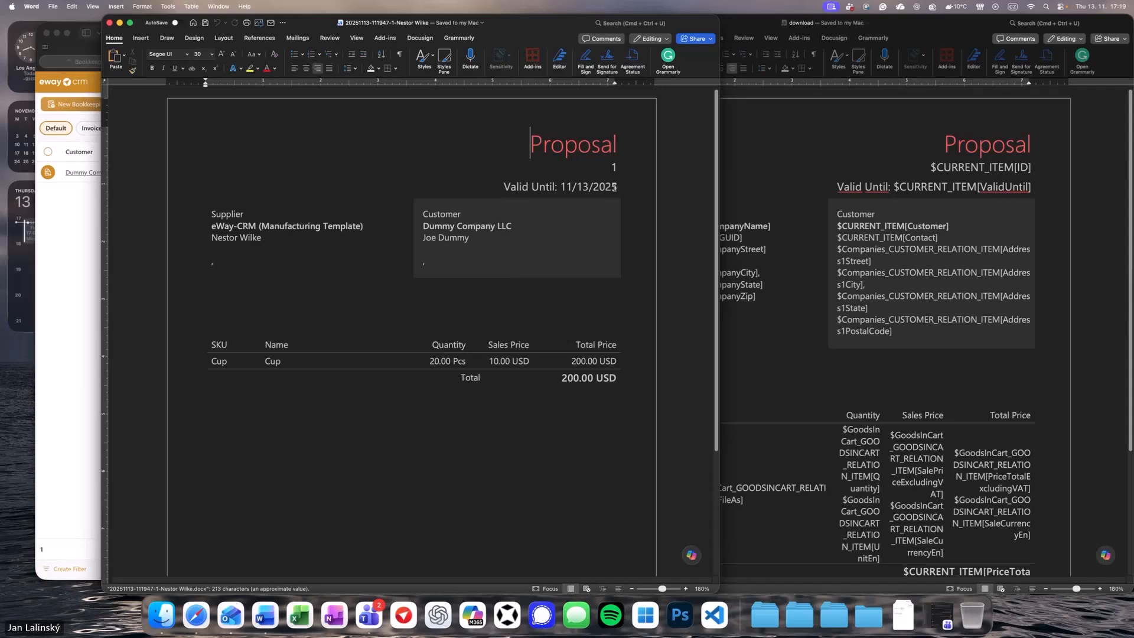
- Highlight the 'Valid Until: 11/13/2025' line, then go back to the eWay-CRM home page
drag(617, 186, 503, 188)
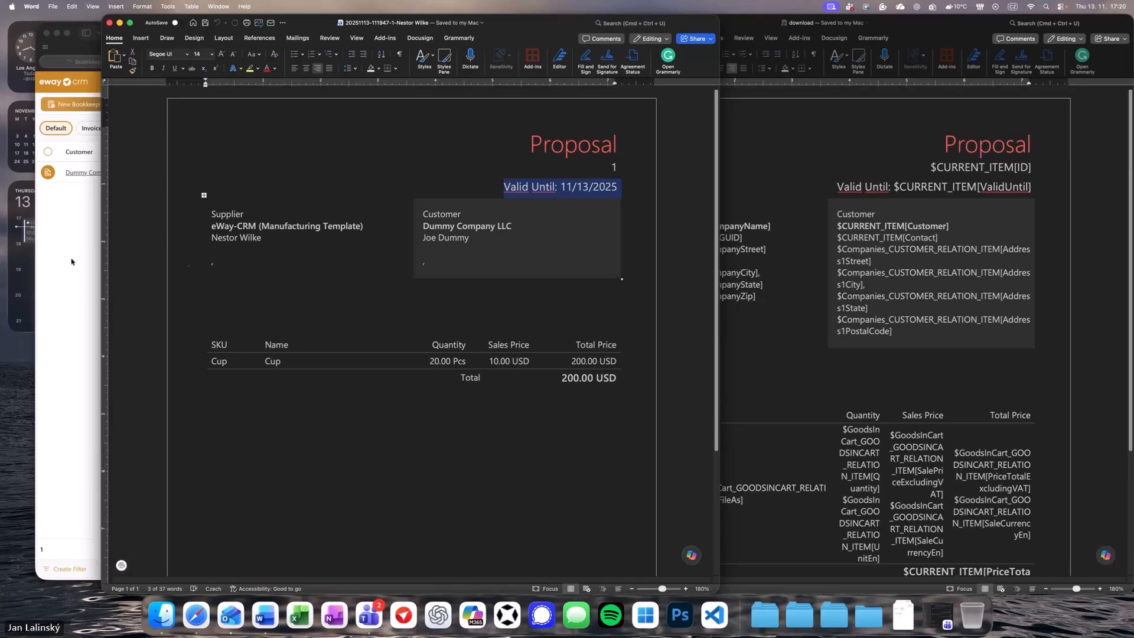
click(69, 255)
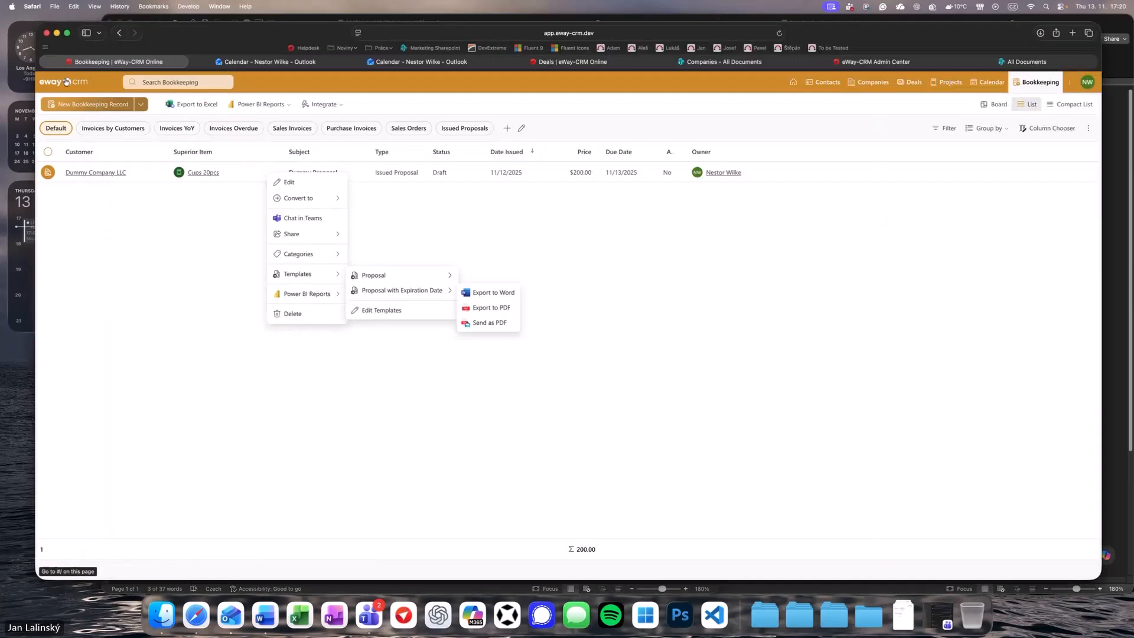
click(67, 82)
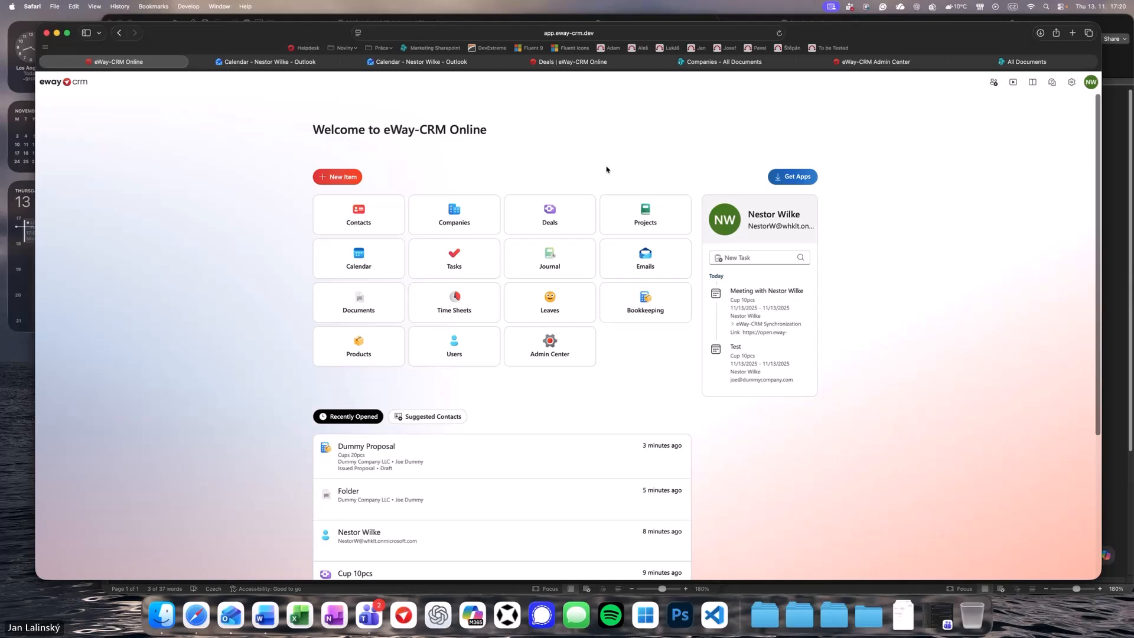